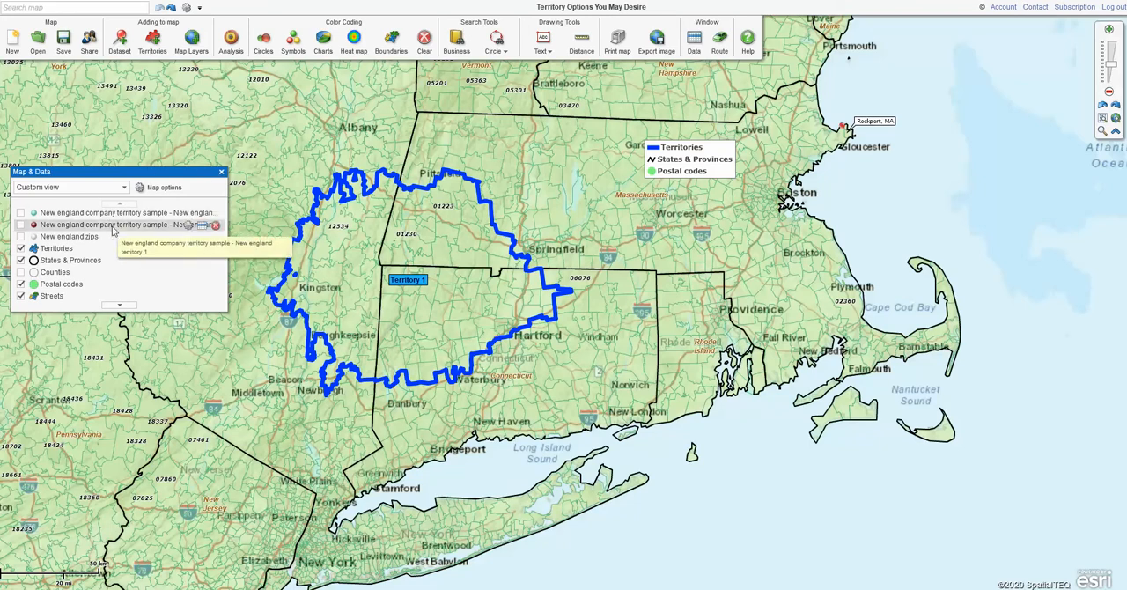
# Move the Map & Data window slightly up the map, close it and reopen it
pyautogui.press('ctrl')
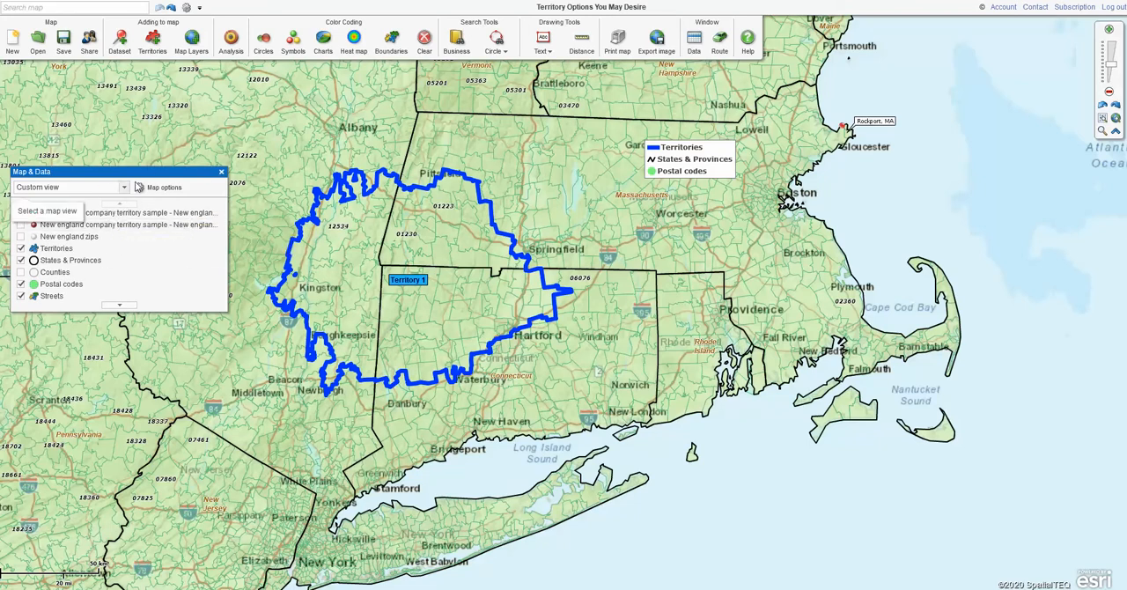
pyautogui.moveTo(142, 174)
pyautogui.mouseDown()
pyautogui.moveTo(162, 171)
pyautogui.moveTo(138, 150)
pyautogui.moveTo(148, 156)
pyautogui.mouseUp()
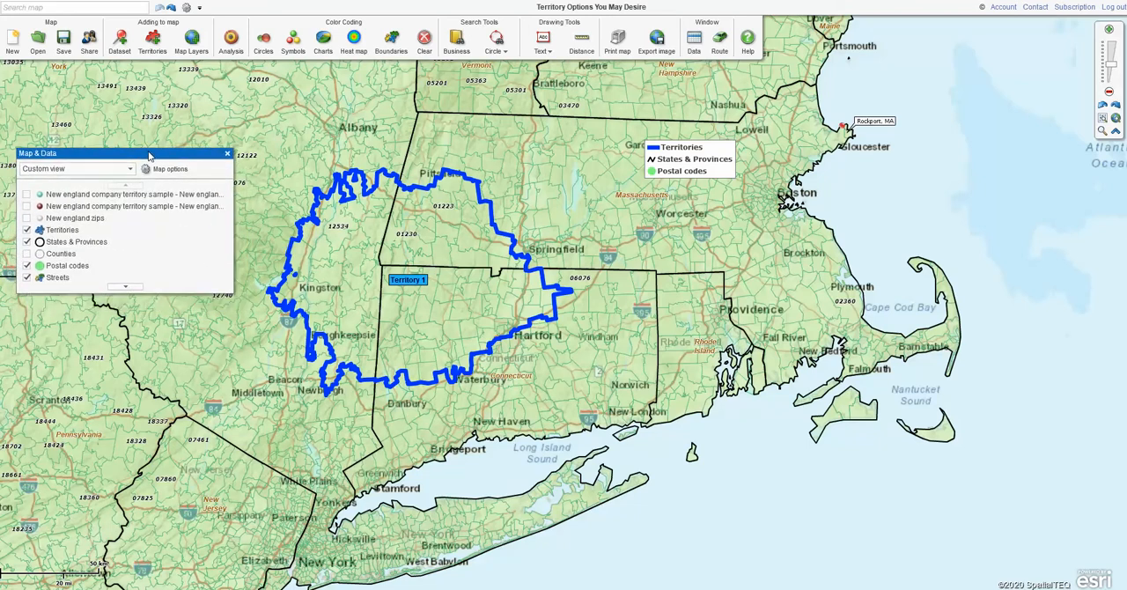
pyautogui.click(227, 156)
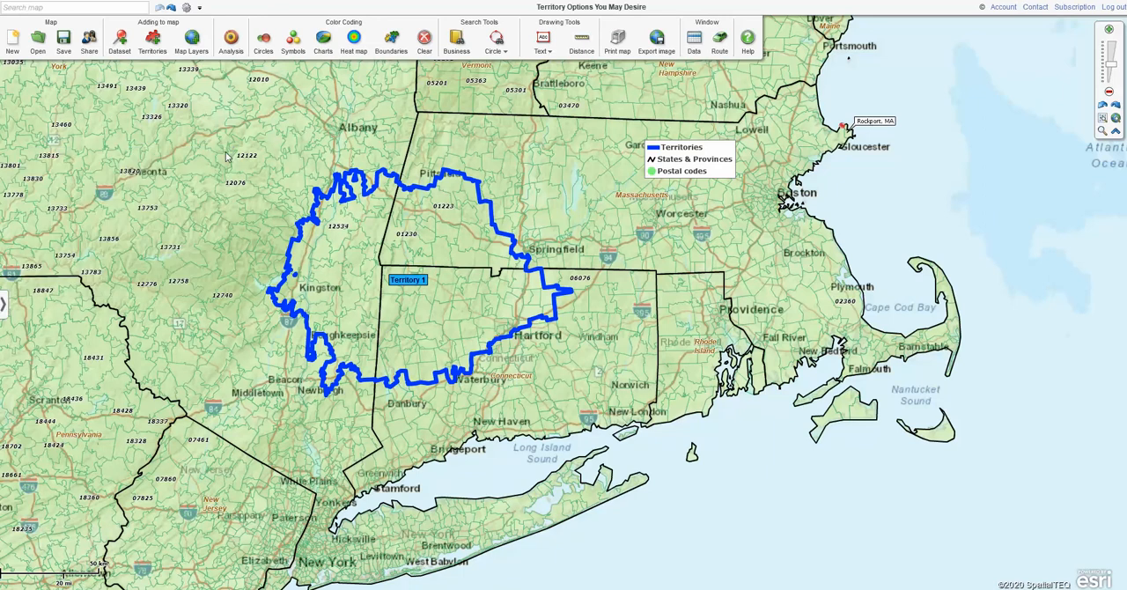
pyautogui.click(4, 304)
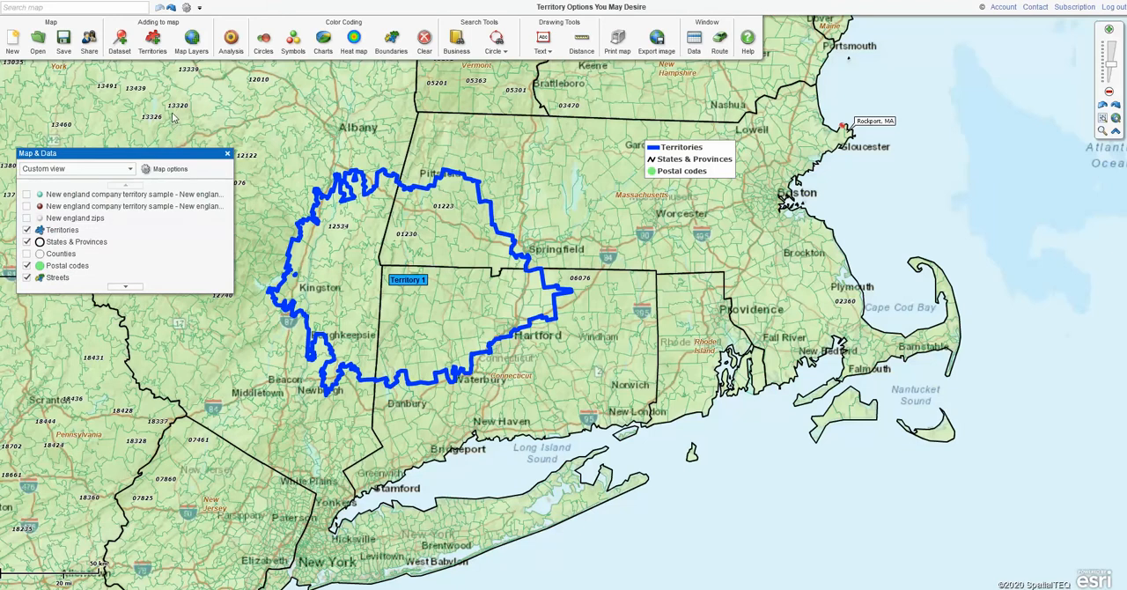
# Open the data window to view the Territories table, and close it again
pyautogui.click(693, 38)
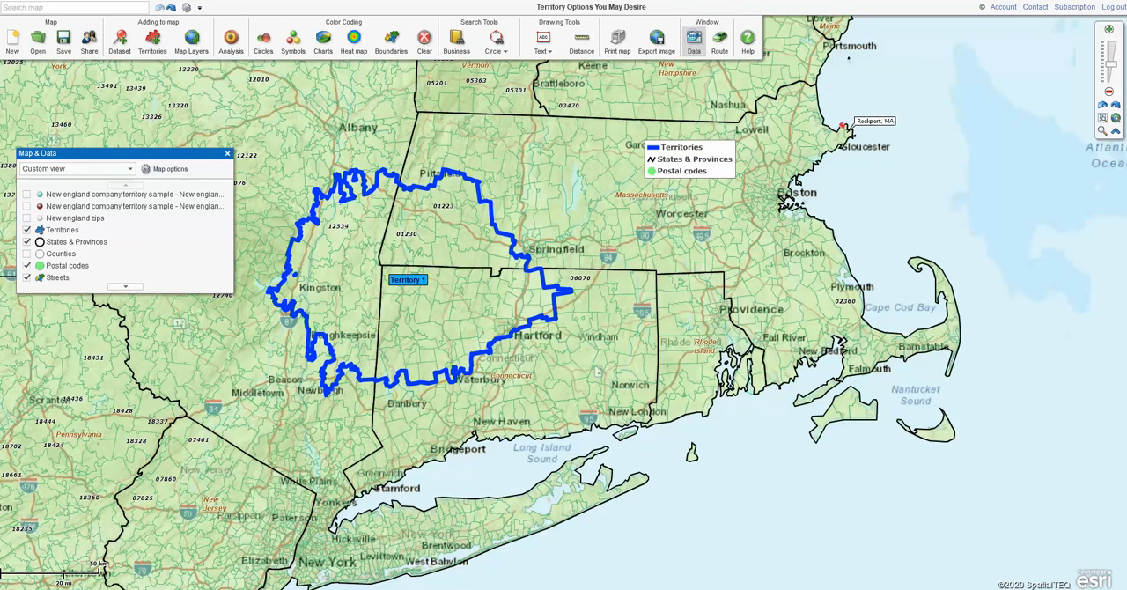
pyautogui.click(694, 38)
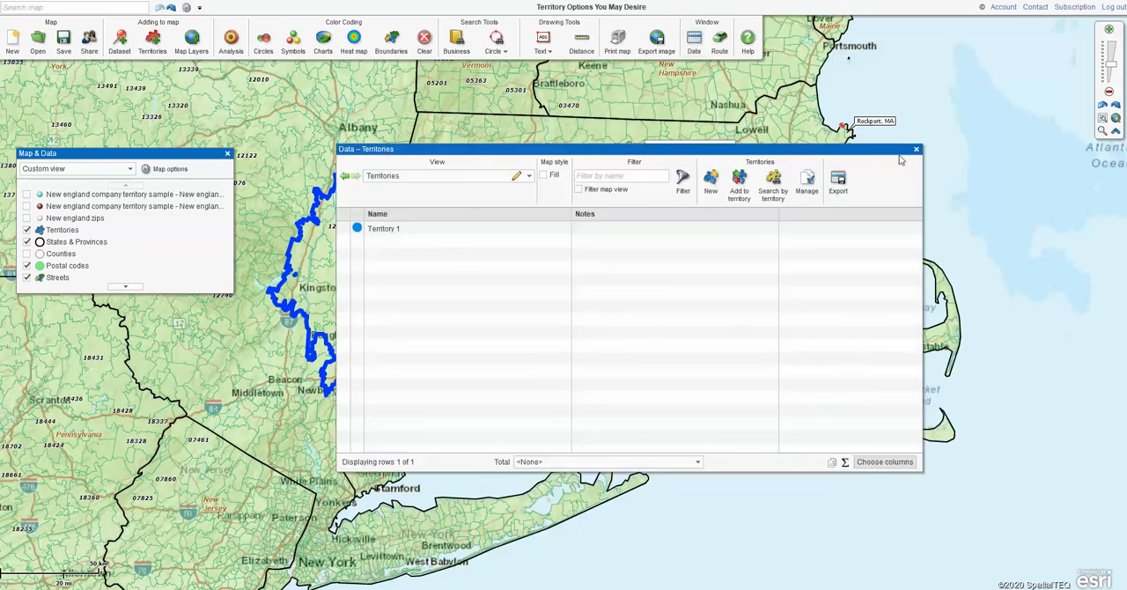
pyautogui.click(917, 150)
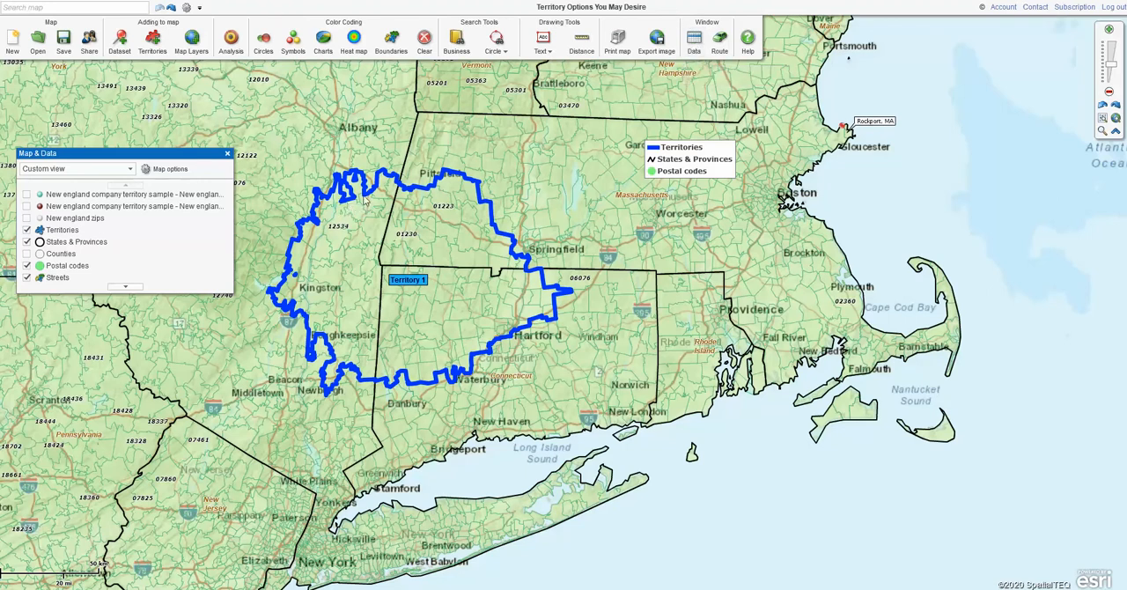
# Move the map legend slightly northeast and remove the States & Provinces entry from it
pyautogui.moveTo(712, 159); pyautogui.dragTo(776, 151)
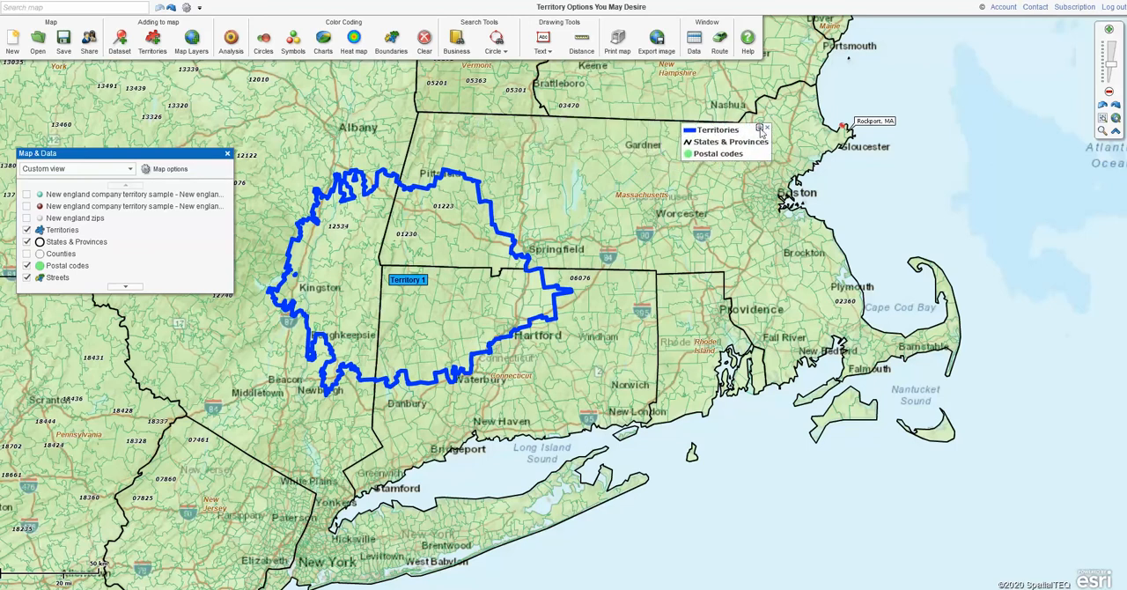
pyautogui.click(760, 129)
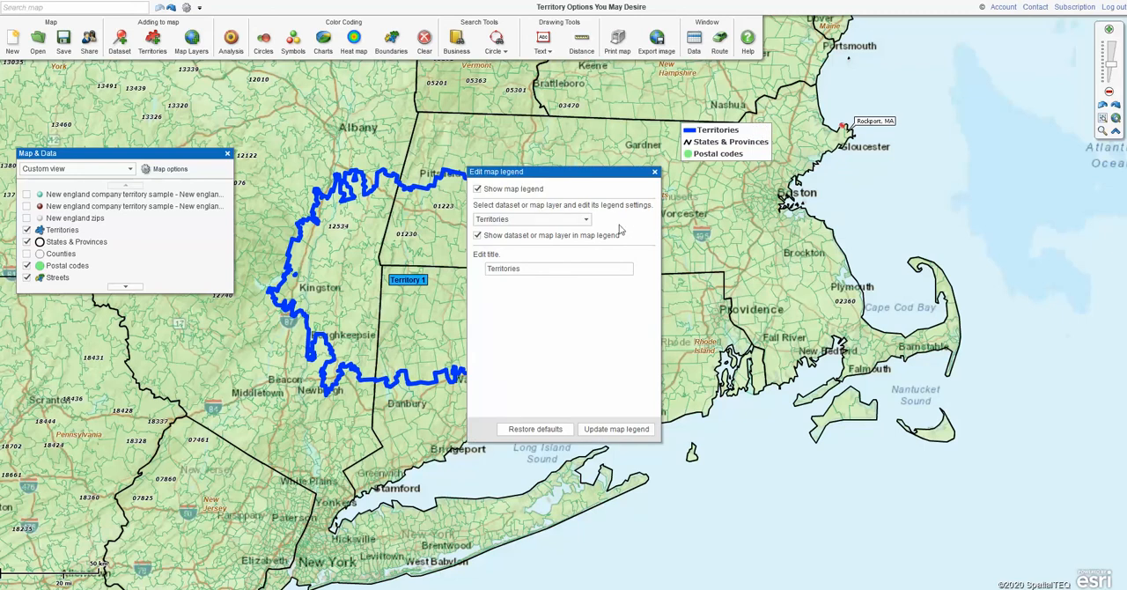
pyautogui.click(586, 219)
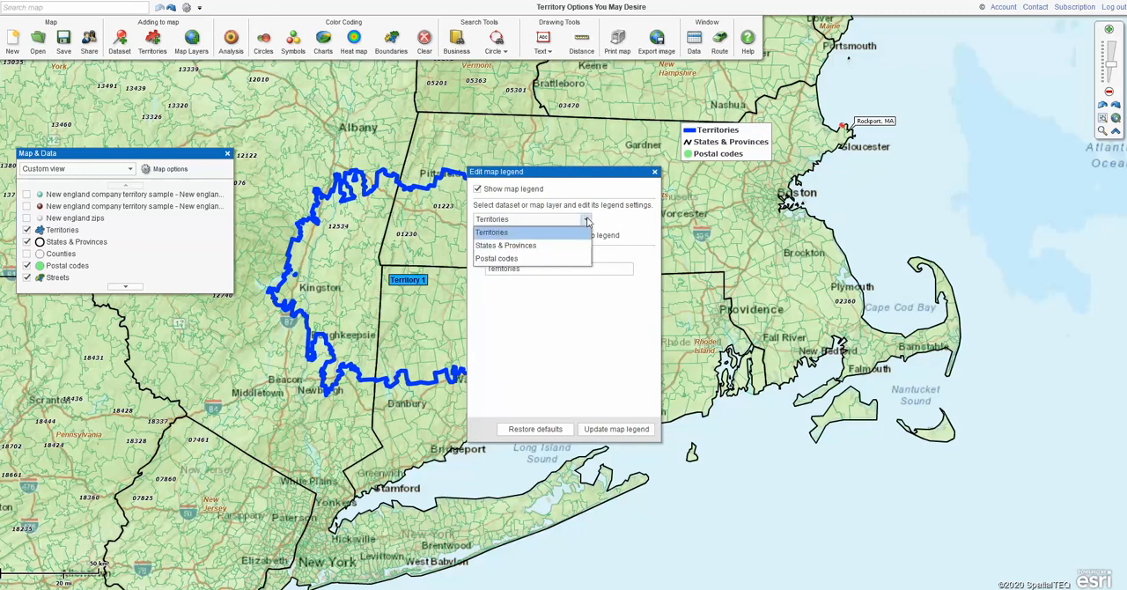
pyautogui.click(511, 244)
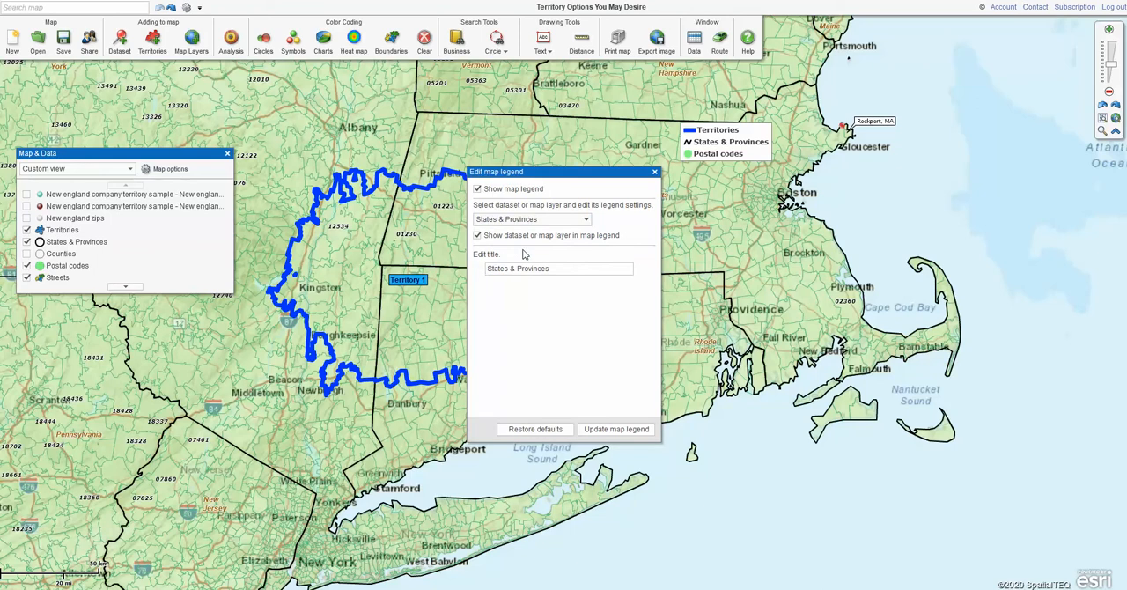
pyautogui.click(478, 236)
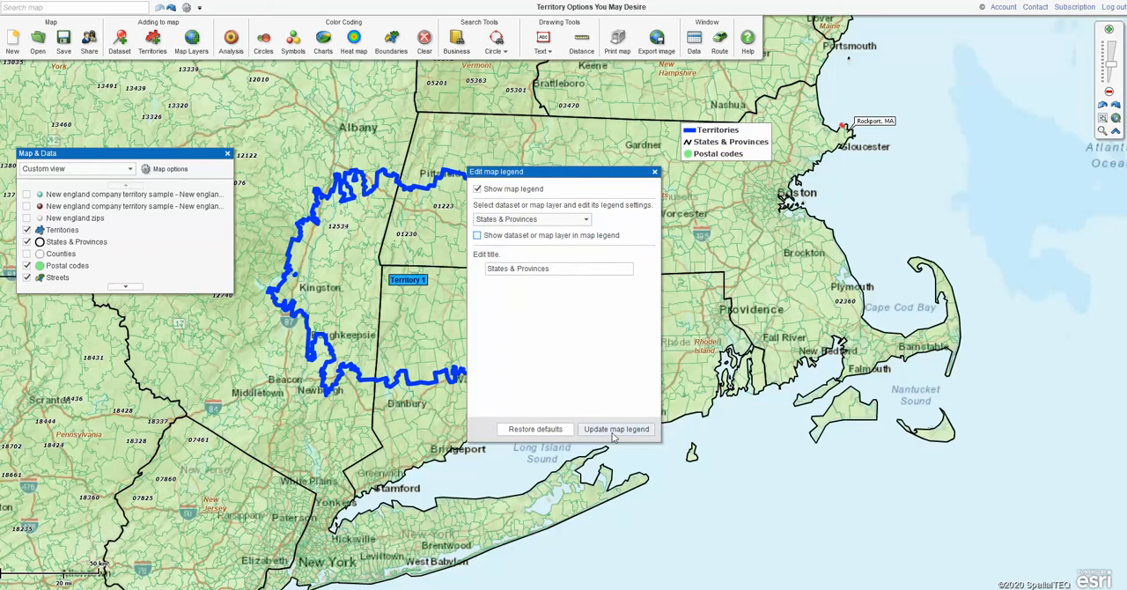
pyautogui.click(614, 431)
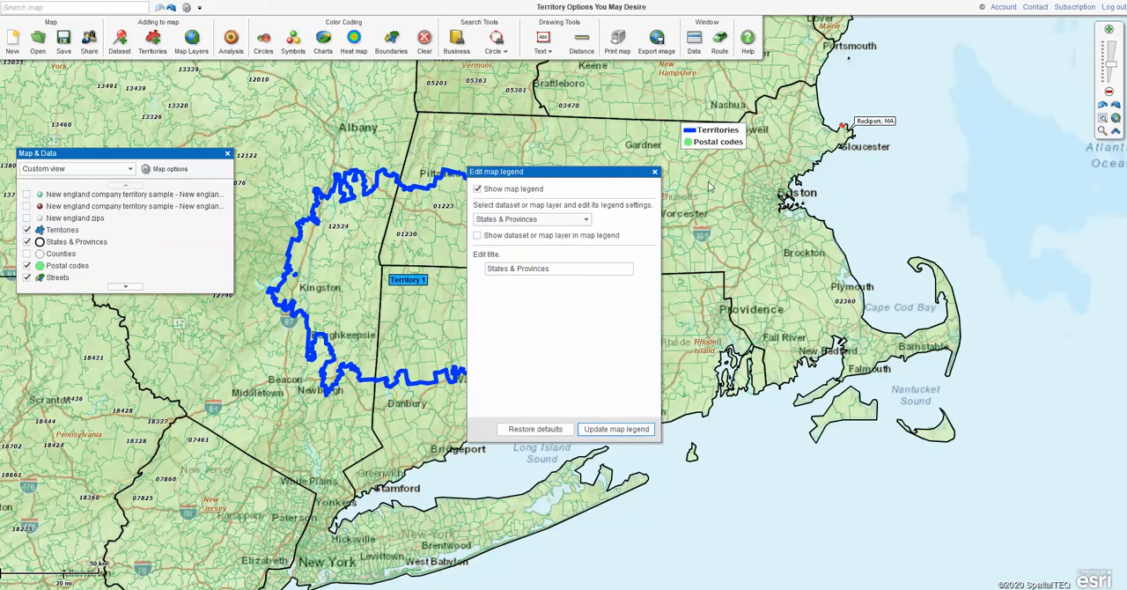
# Hide the entire map legend and close its settings
pyautogui.click(478, 190)
pyautogui.click(623, 431)
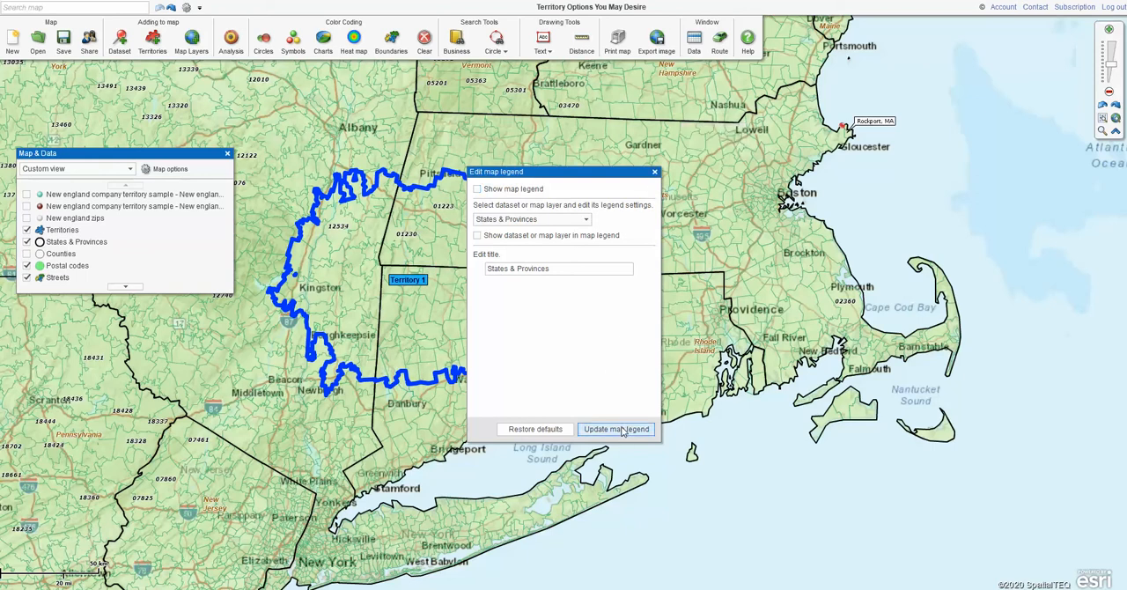
pyautogui.click(656, 173)
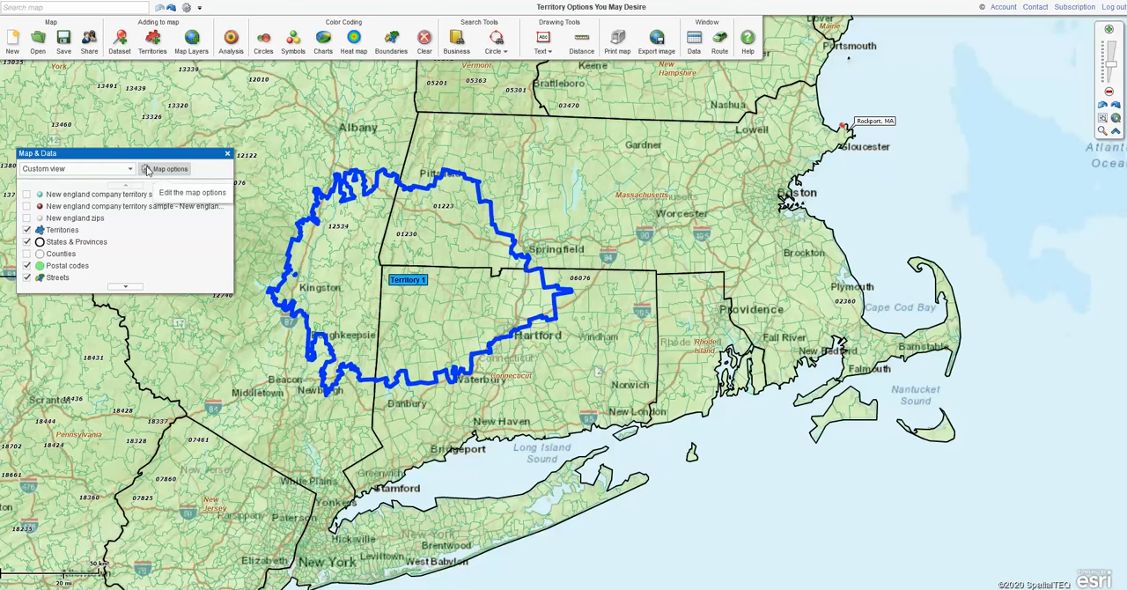
# Turn the map legend back on from the map options, and close the settings windows
pyautogui.press('ctrl')
pyautogui.press('ctrl')
pyautogui.press('ctrl')
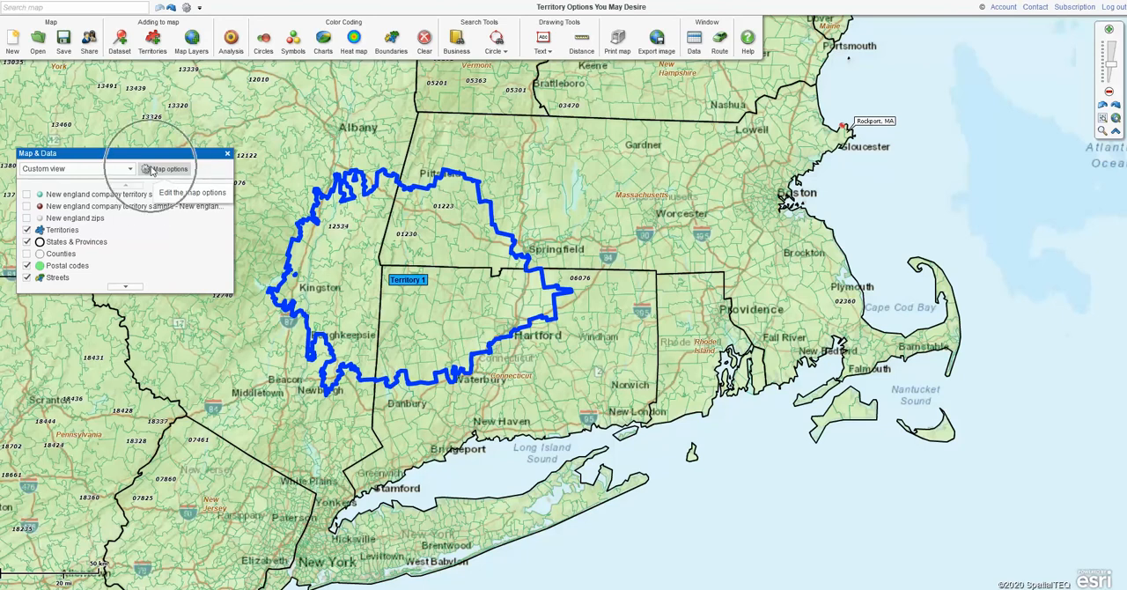
pyautogui.click(151, 171)
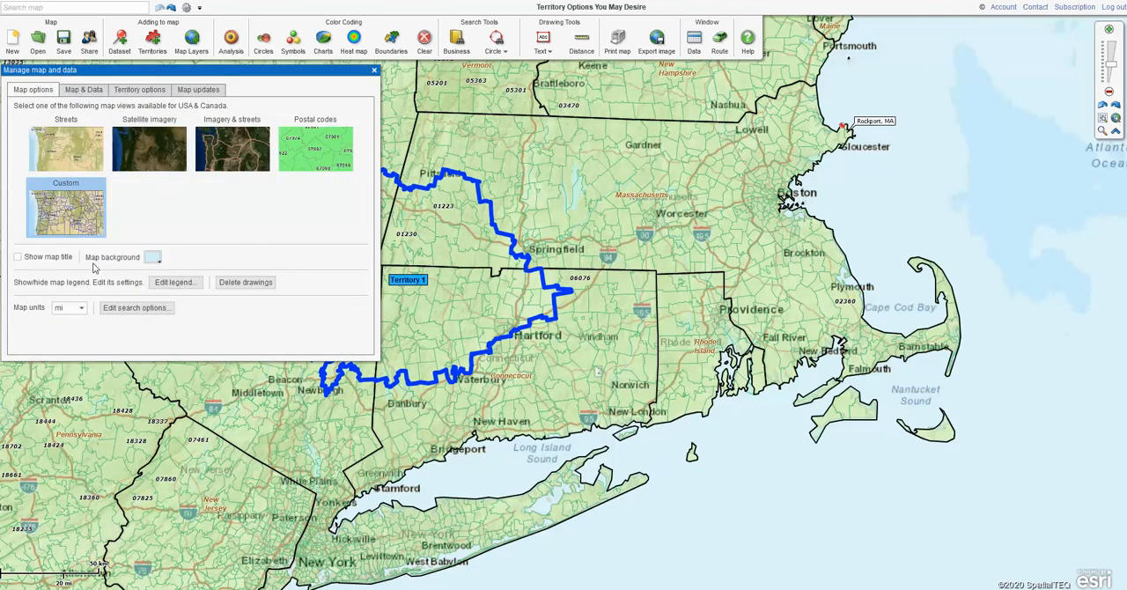
pyautogui.click(176, 283)
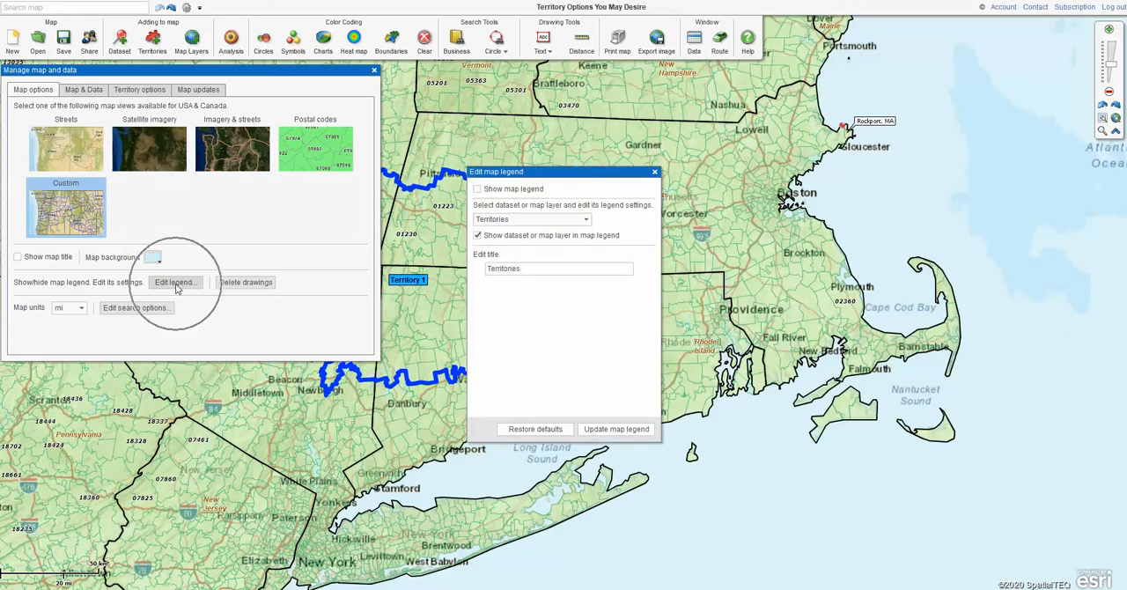
pyautogui.click(477, 190)
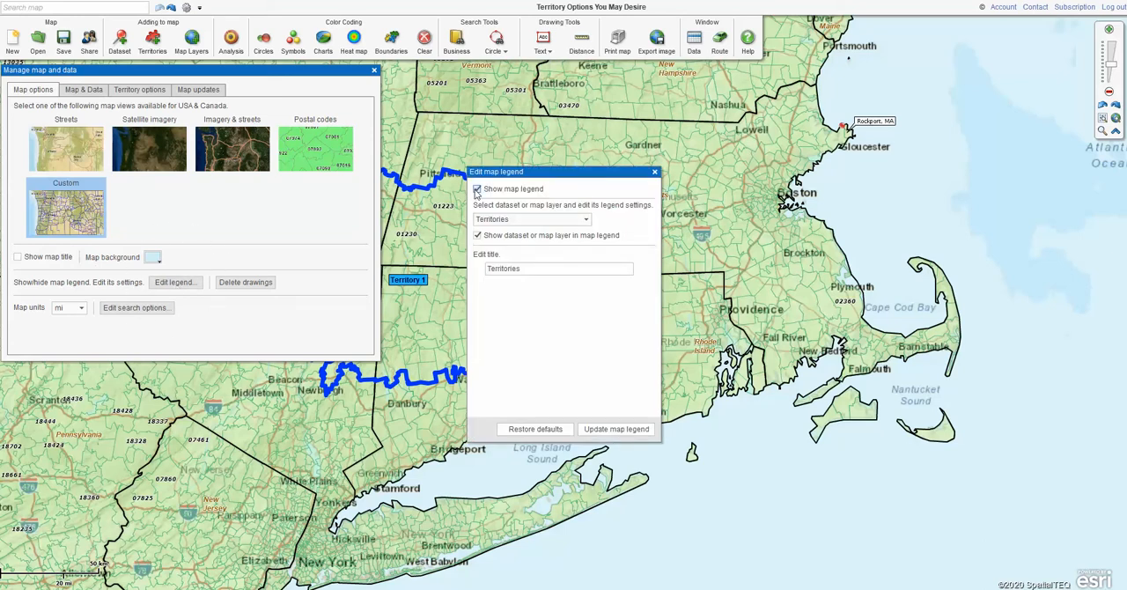
pyautogui.click(608, 433)
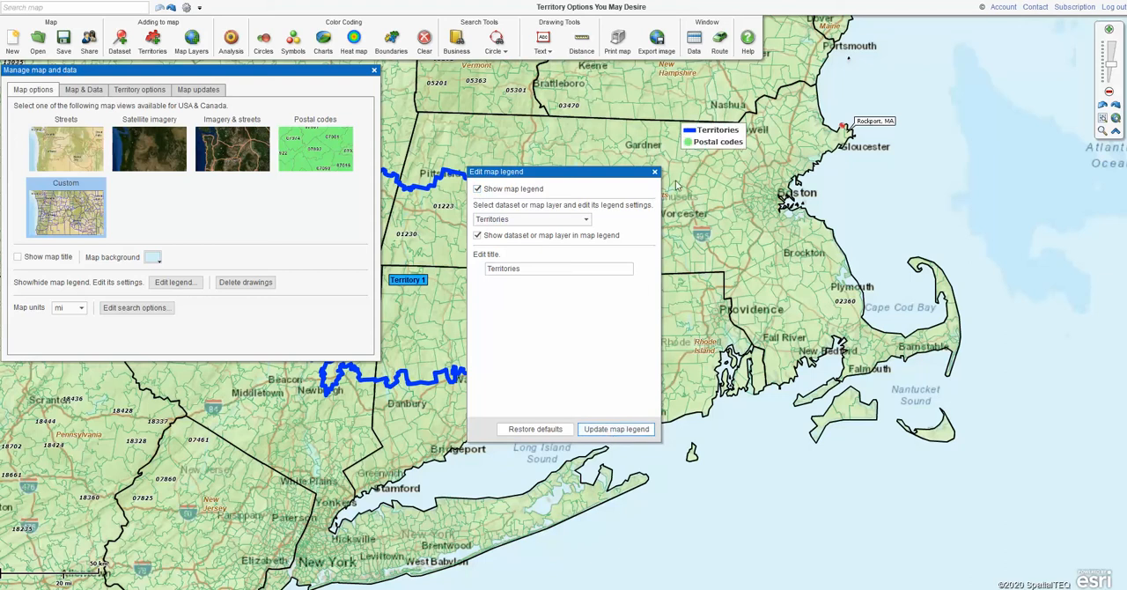
pyautogui.click(655, 172)
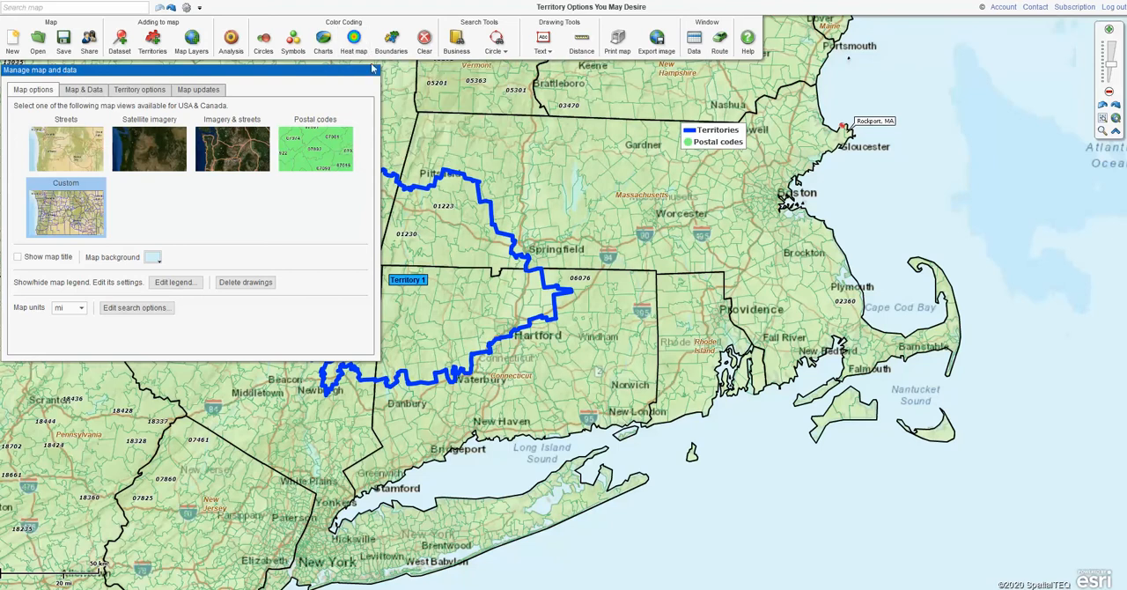
pyautogui.click(374, 72)
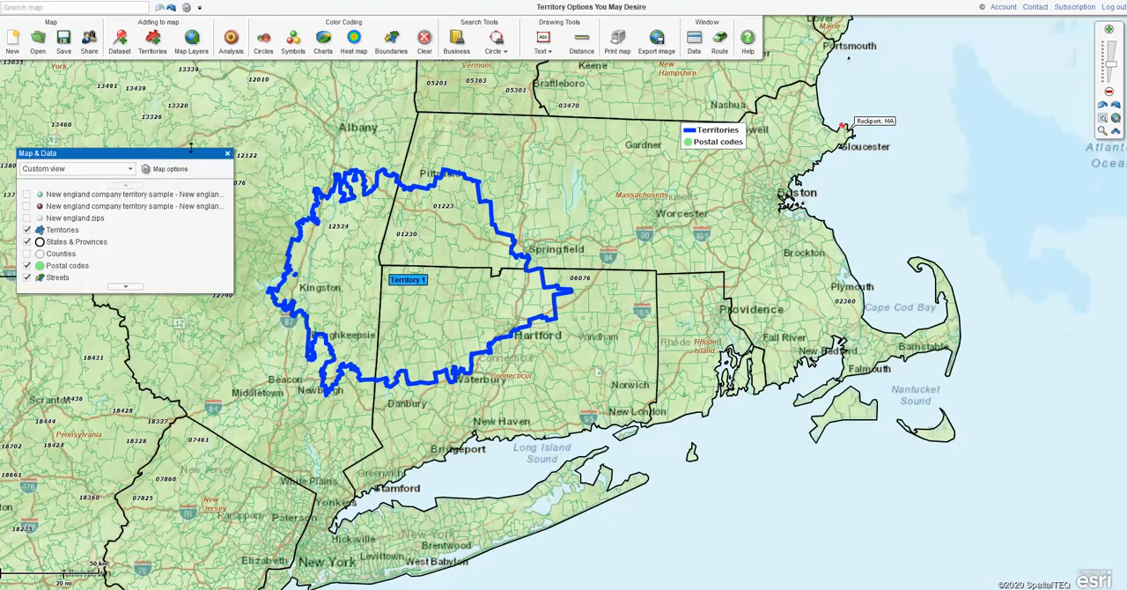
# Open the settings of the Territories layer and move the settings window further down the map
pyautogui.moveTo(189, 157); pyautogui.dragTo(220, 199)
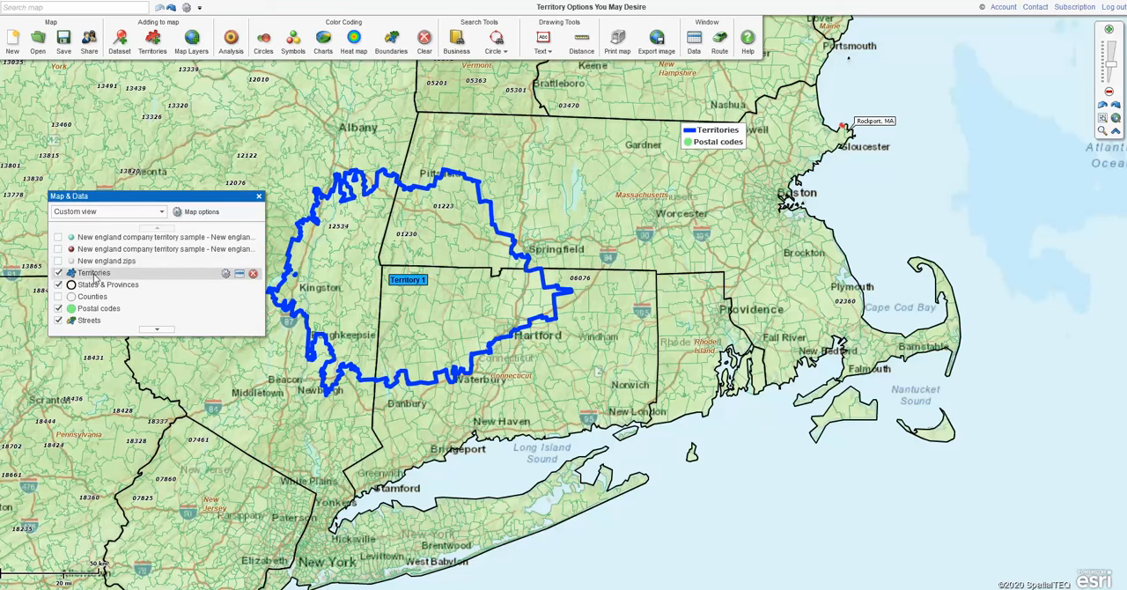
pyautogui.click(152, 277)
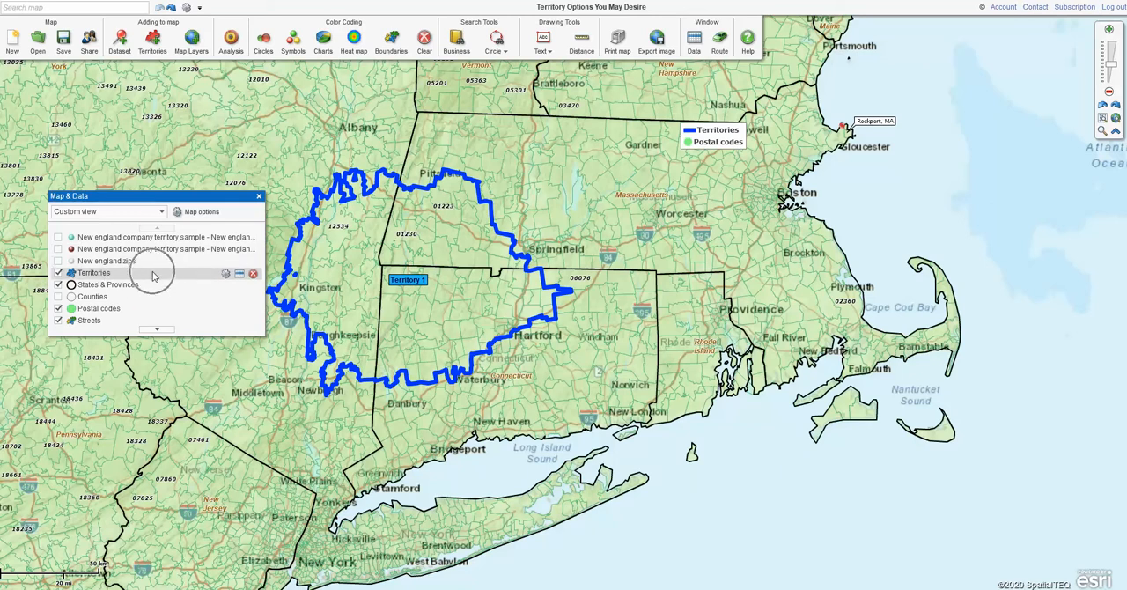
pyautogui.click(226, 275)
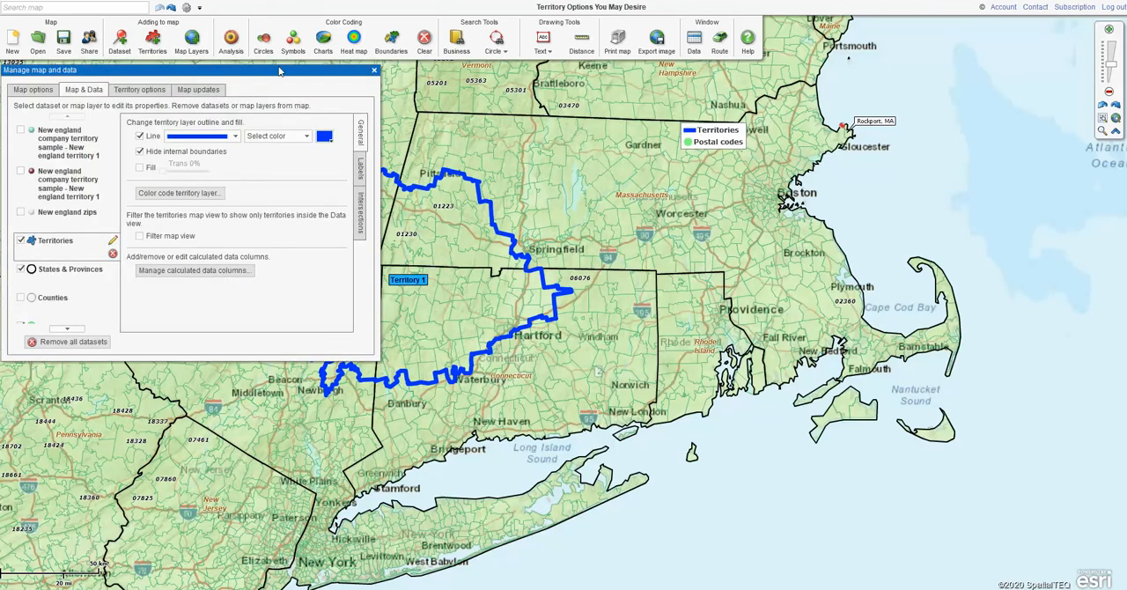
pyautogui.moveTo(282, 70); pyautogui.dragTo(278, 163)
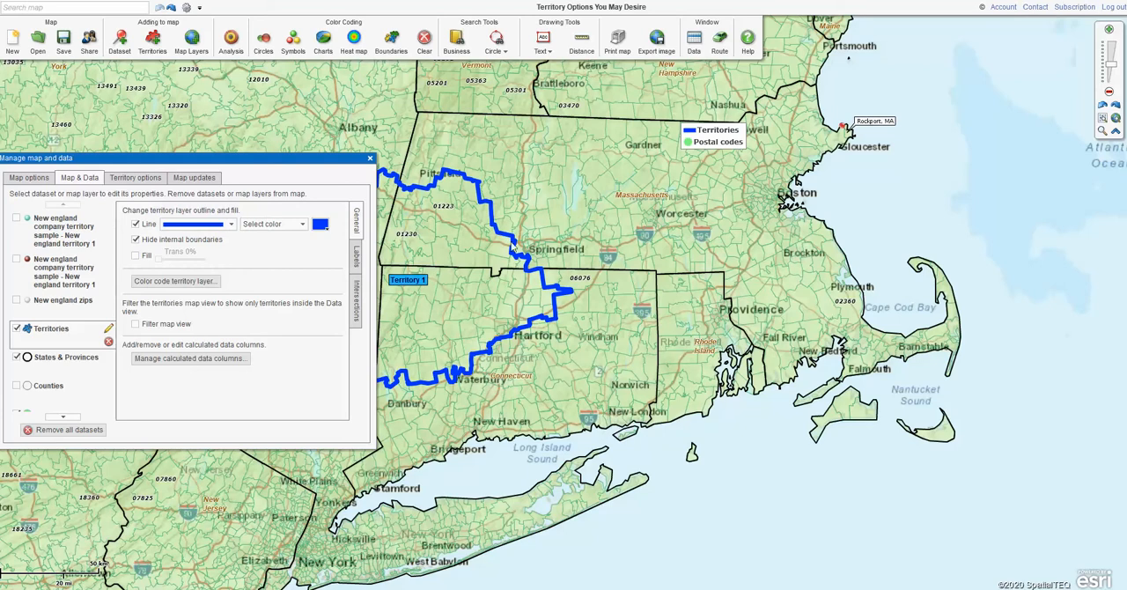
# Change the Territories layer outline to a thinner line in red (FF0000)
pyautogui.click(232, 225)
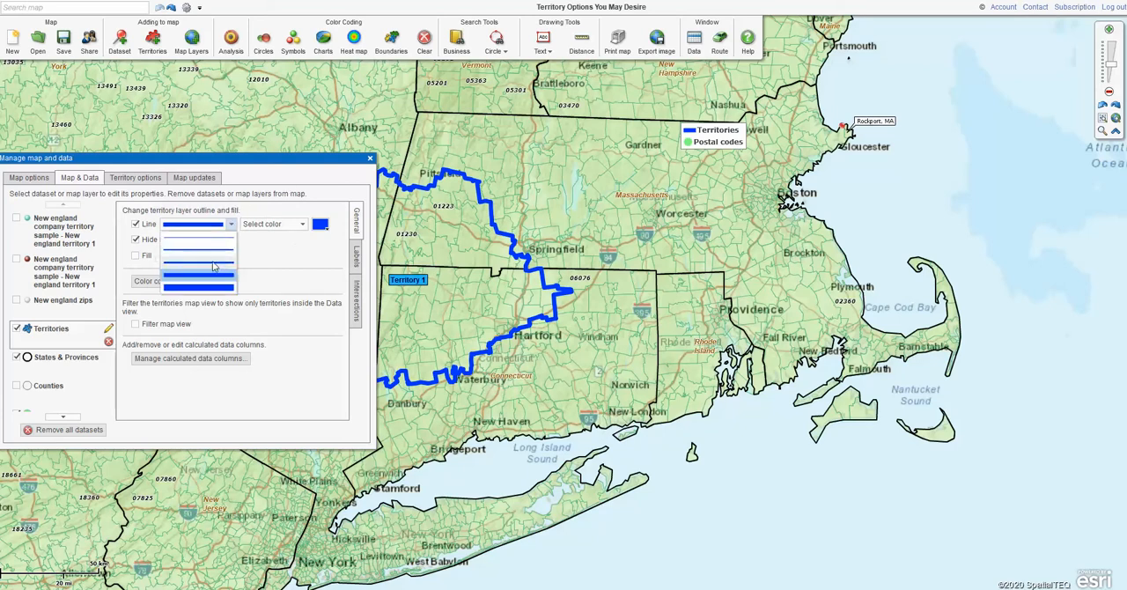
pyautogui.click(216, 269)
pyautogui.click(321, 224)
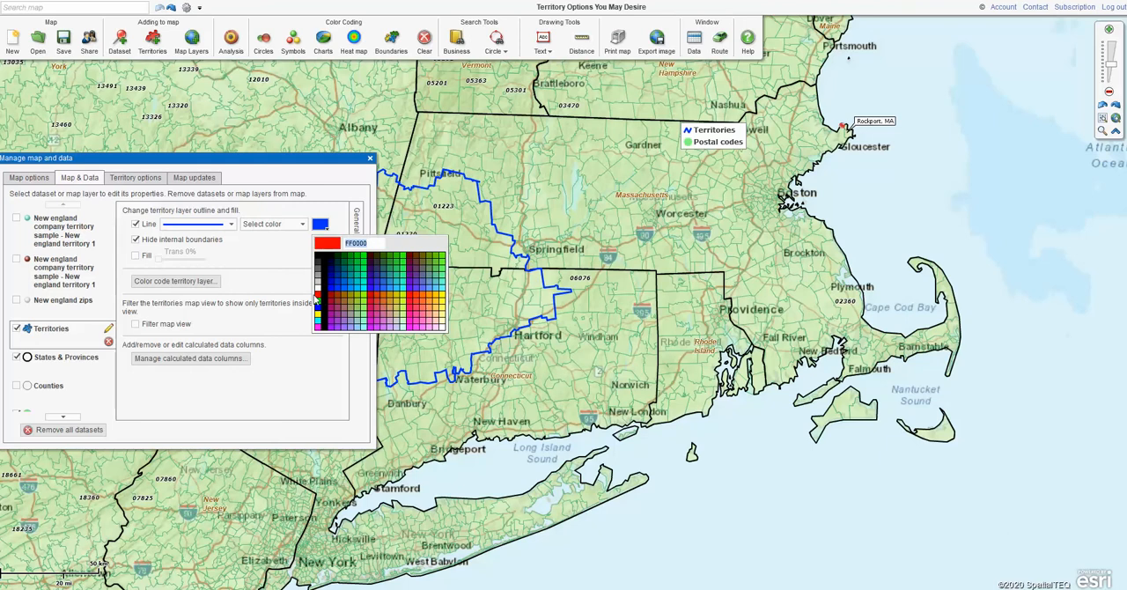
pyautogui.click(318, 297)
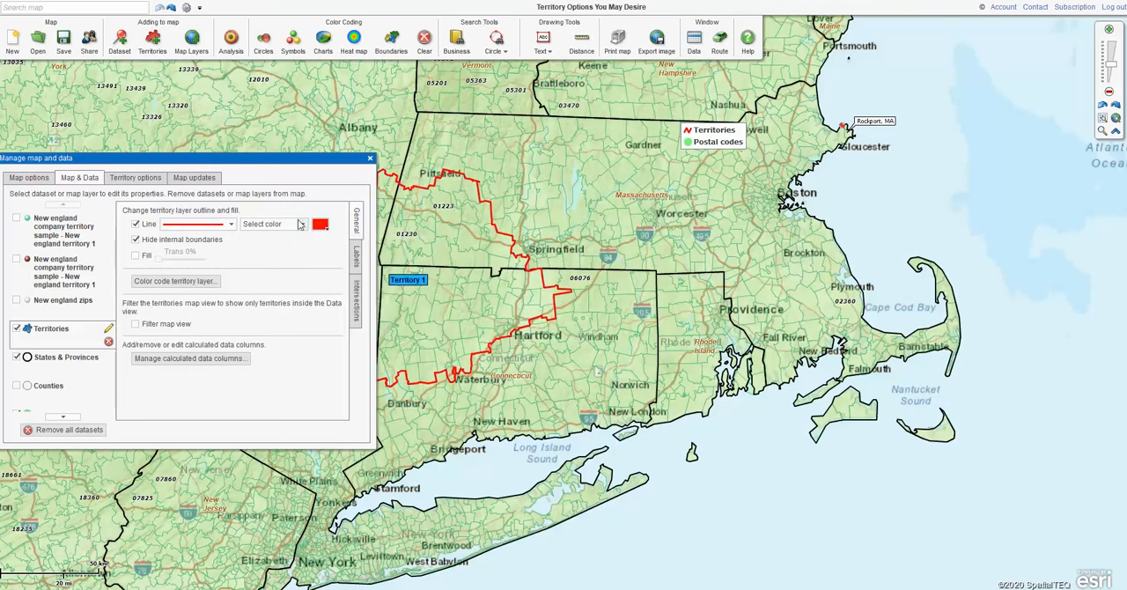
# Set the Territories layer outline to dark blue (0000CC) with a thick line
pyautogui.click(321, 225)
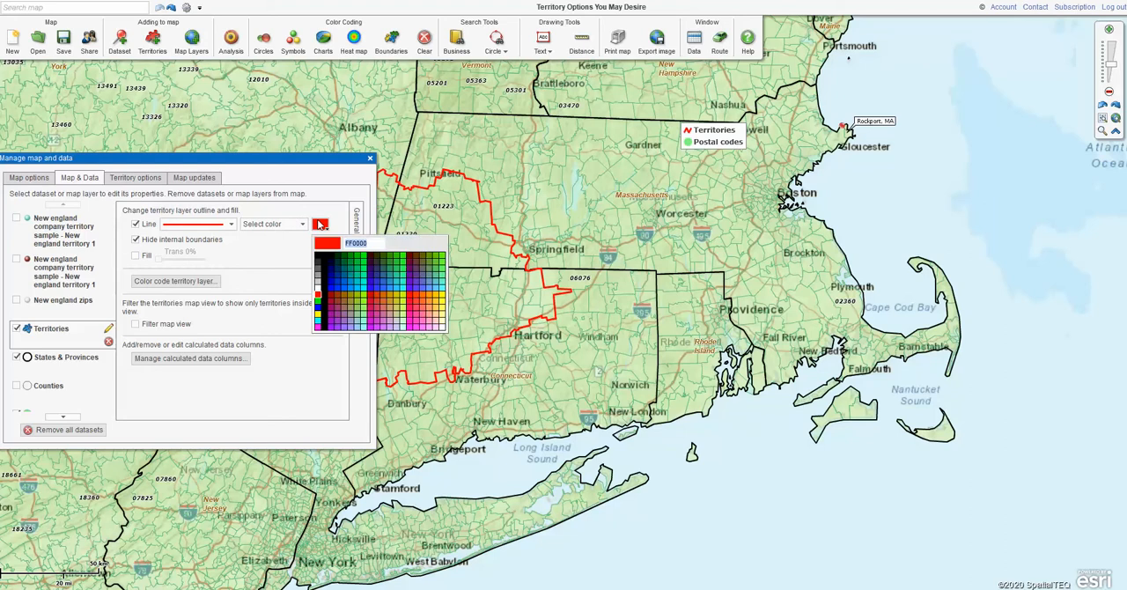
pyautogui.click(333, 283)
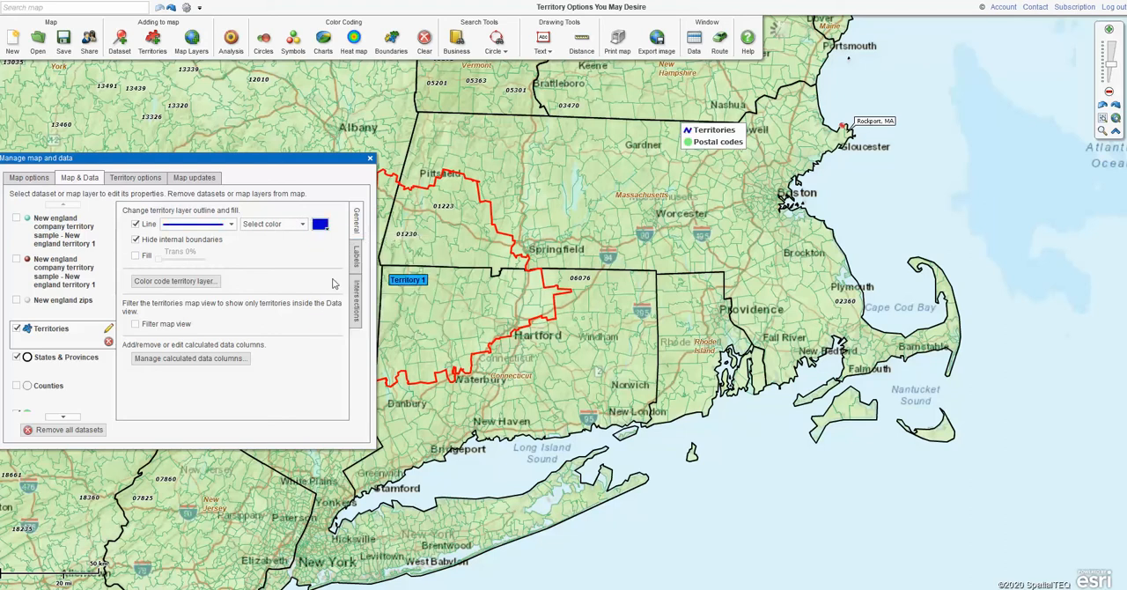
pyautogui.click(233, 225)
pyautogui.click(212, 287)
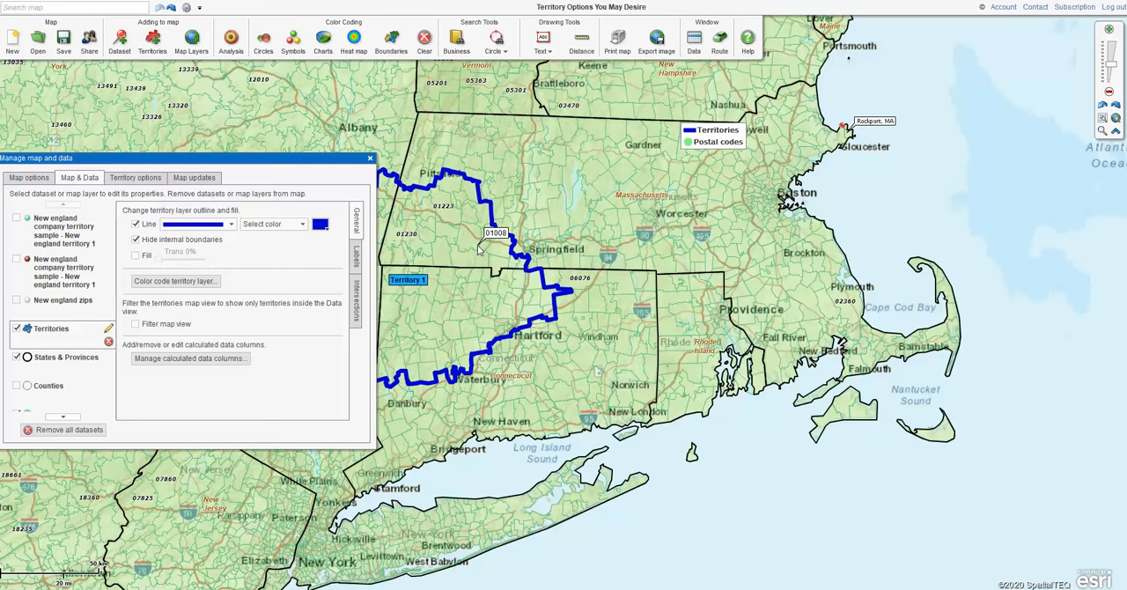
# Show the internal boundaries of the Territories layer and hide them again
pyautogui.click(137, 241)
pyautogui.click(138, 242)
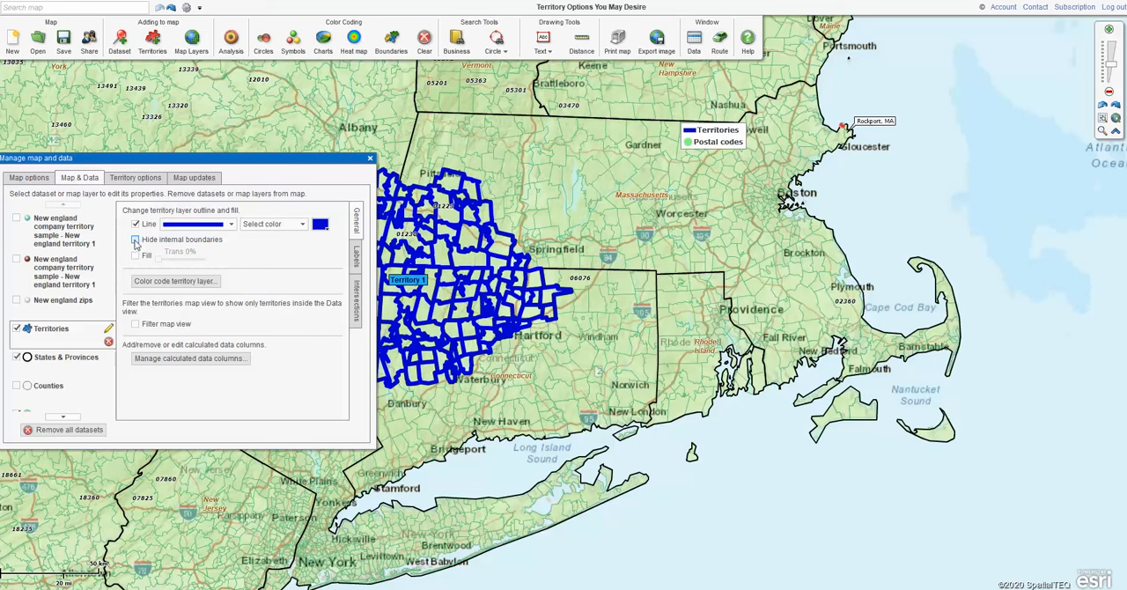
pyautogui.click(136, 240)
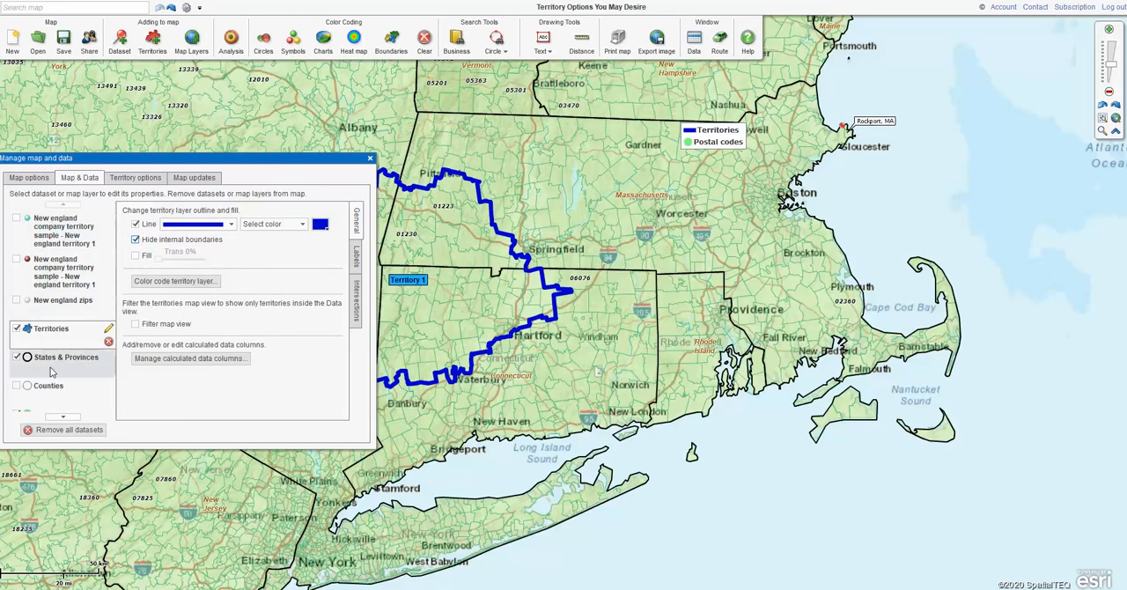
# Turn off the Postal codes layer on the map
pyautogui.click(63, 419)
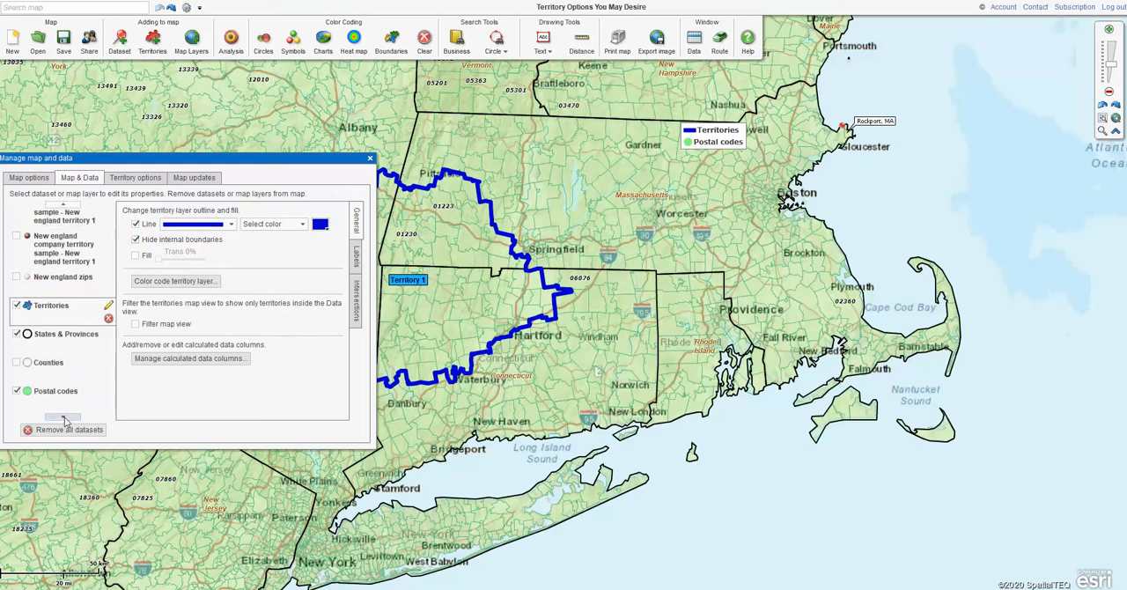
pyautogui.click(16, 393)
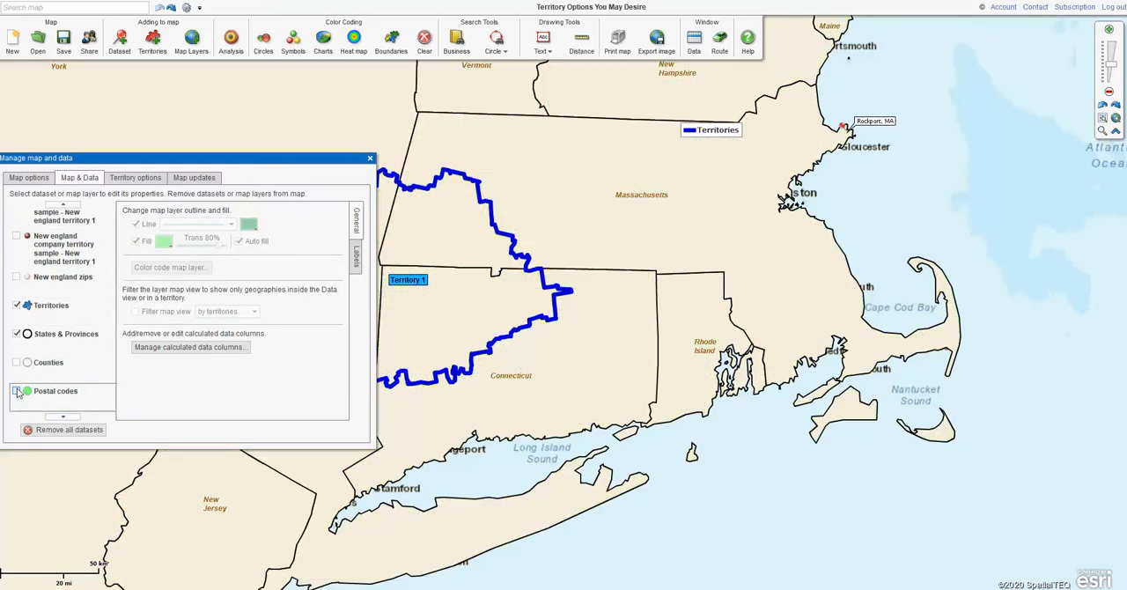
# Turn the Postal codes layer back on and change its outline color to dark gray
pyautogui.click(17, 391)
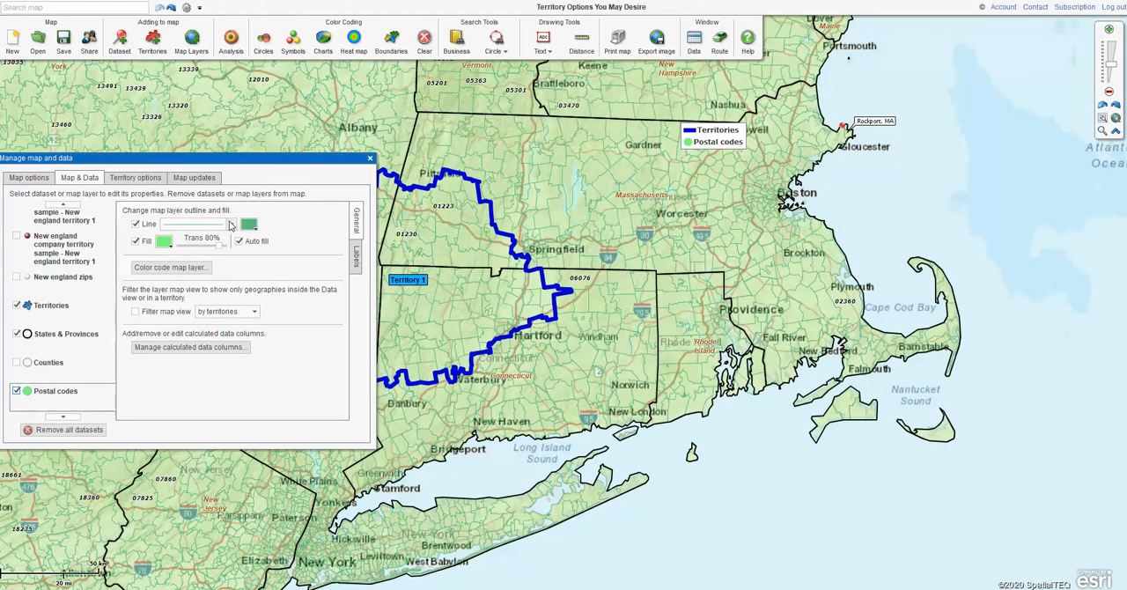
pyautogui.click(250, 227)
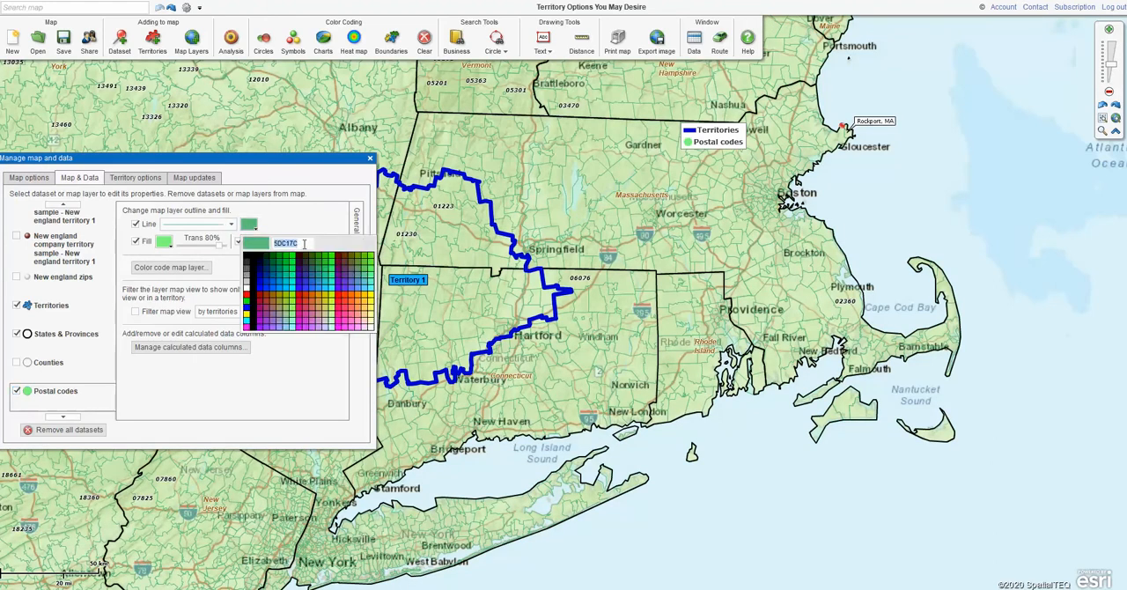
pyautogui.click(247, 263)
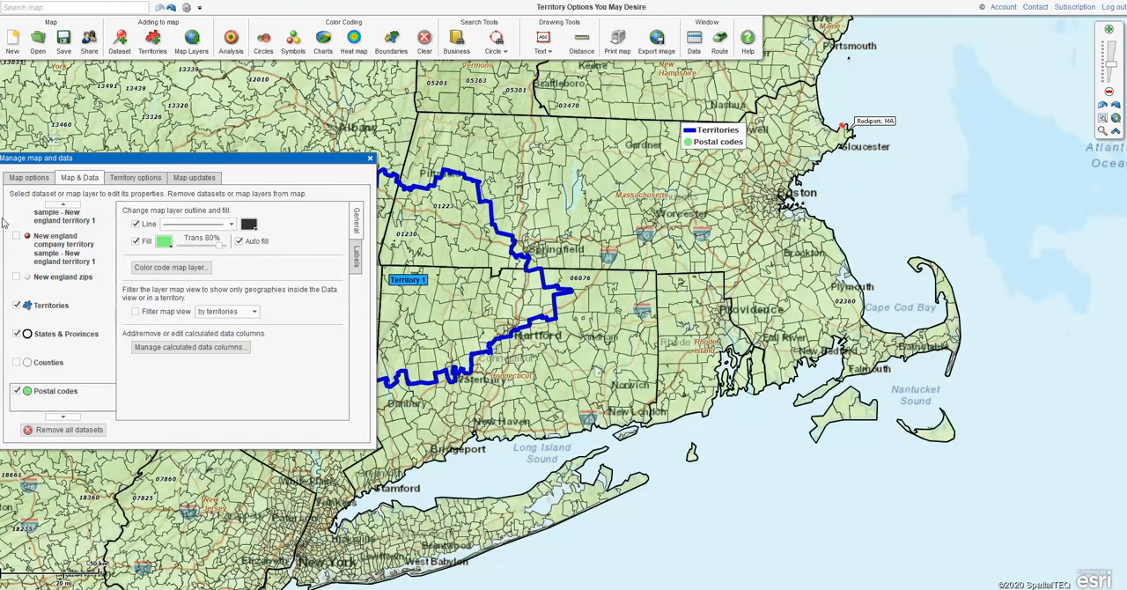
# Turn on the fill for the Territories layer and set its transparency to 70%
pyautogui.click(52, 306)
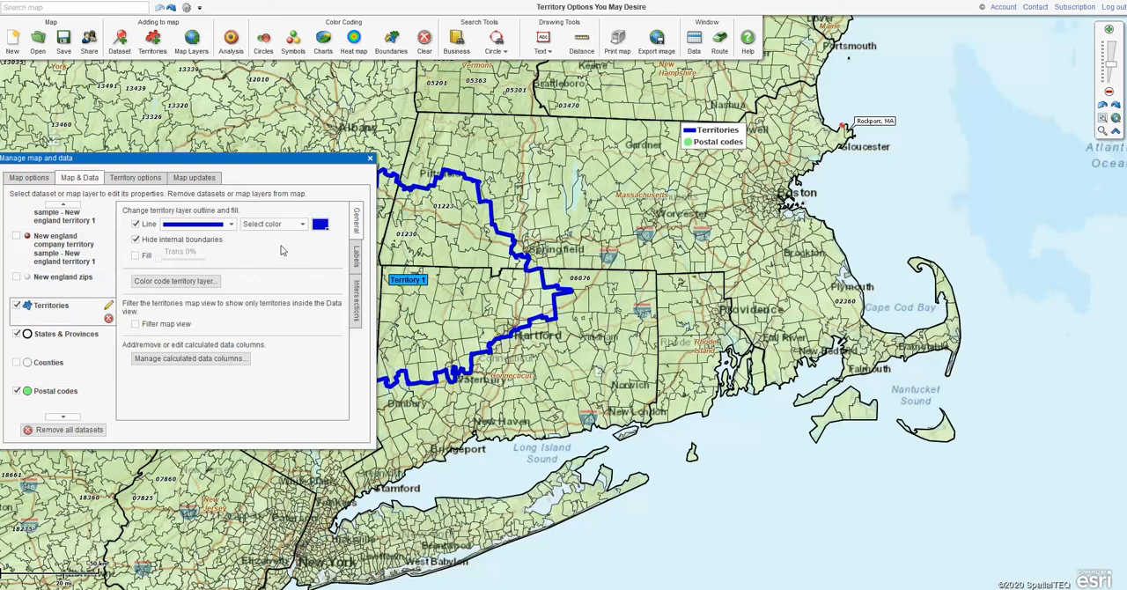
pyautogui.click(136, 256)
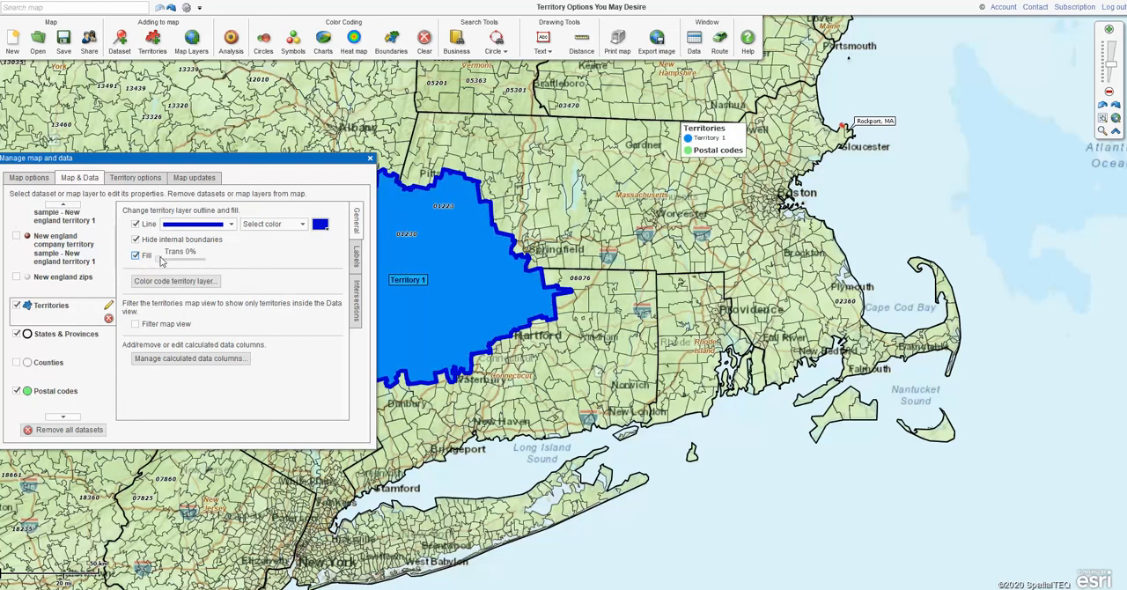
pyautogui.moveTo(159, 263); pyautogui.dragTo(198, 264)
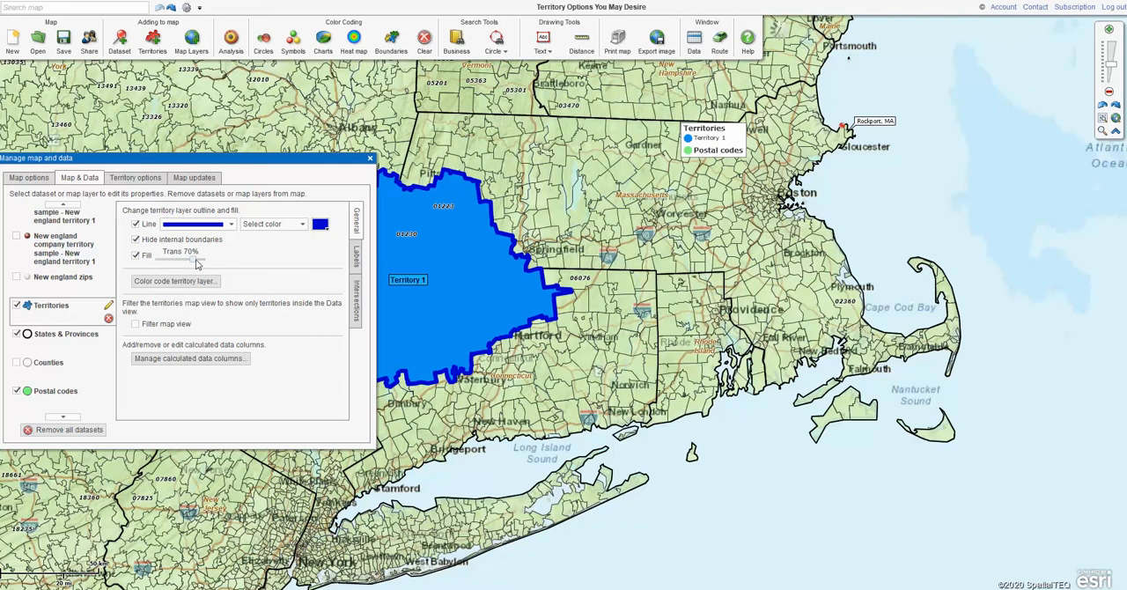
# Toggle the Territories layer fill off and on, then set the fill transparency to 90%
pyautogui.click(136, 256)
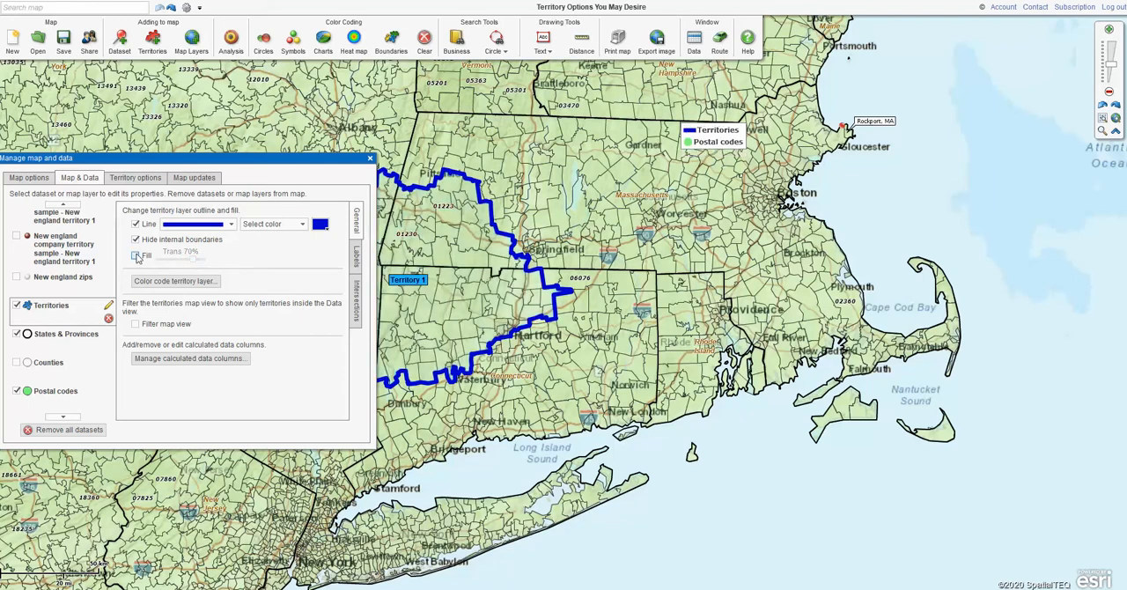
pyautogui.click(137, 255)
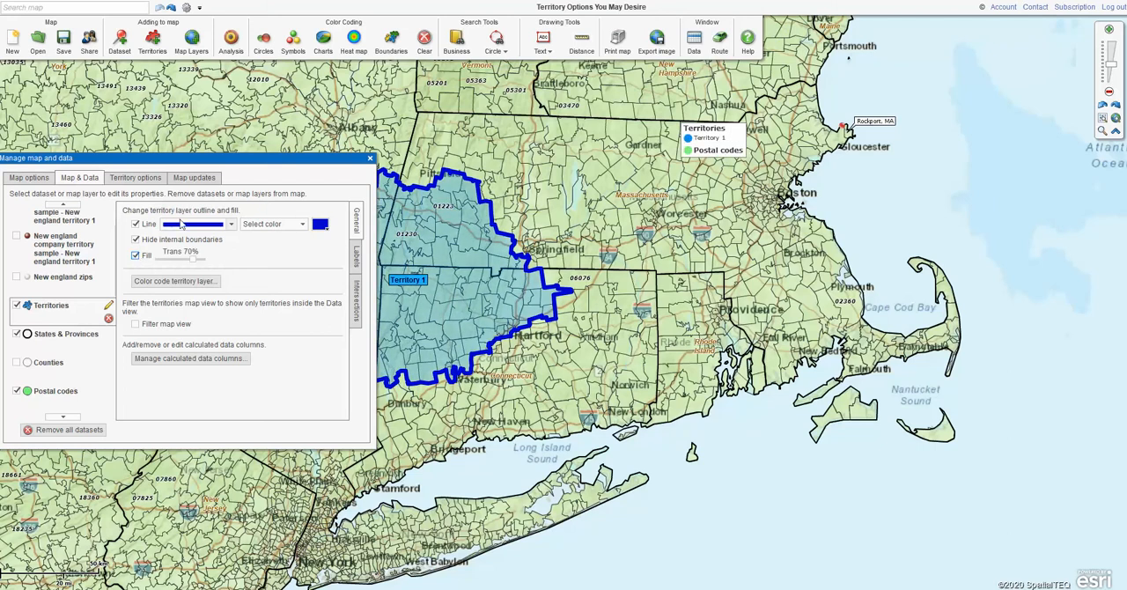
pyautogui.click(136, 256)
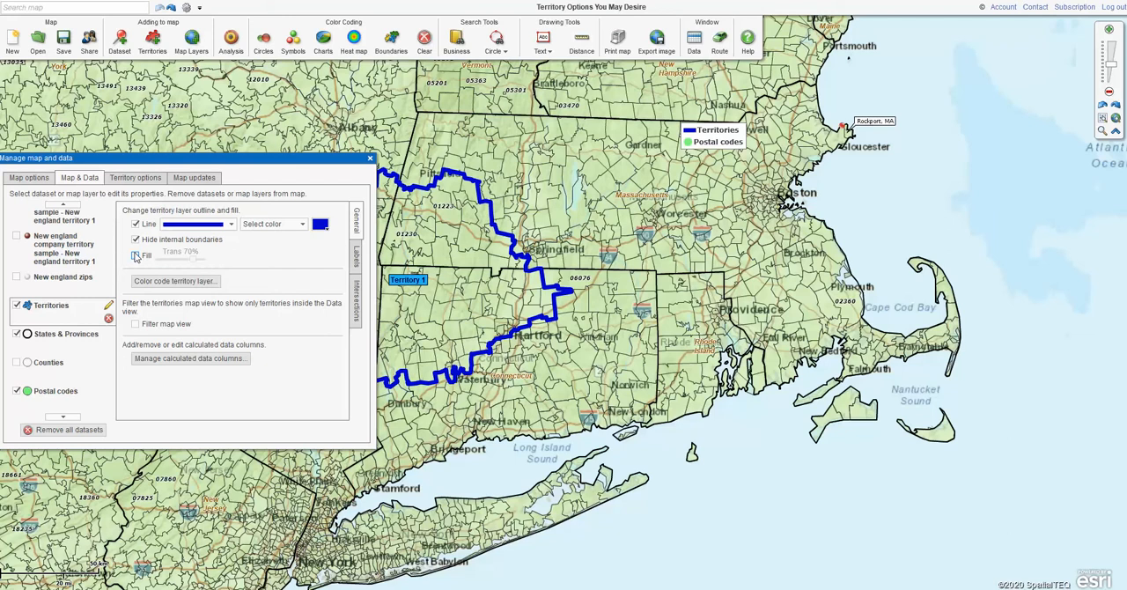
pyautogui.click(136, 255)
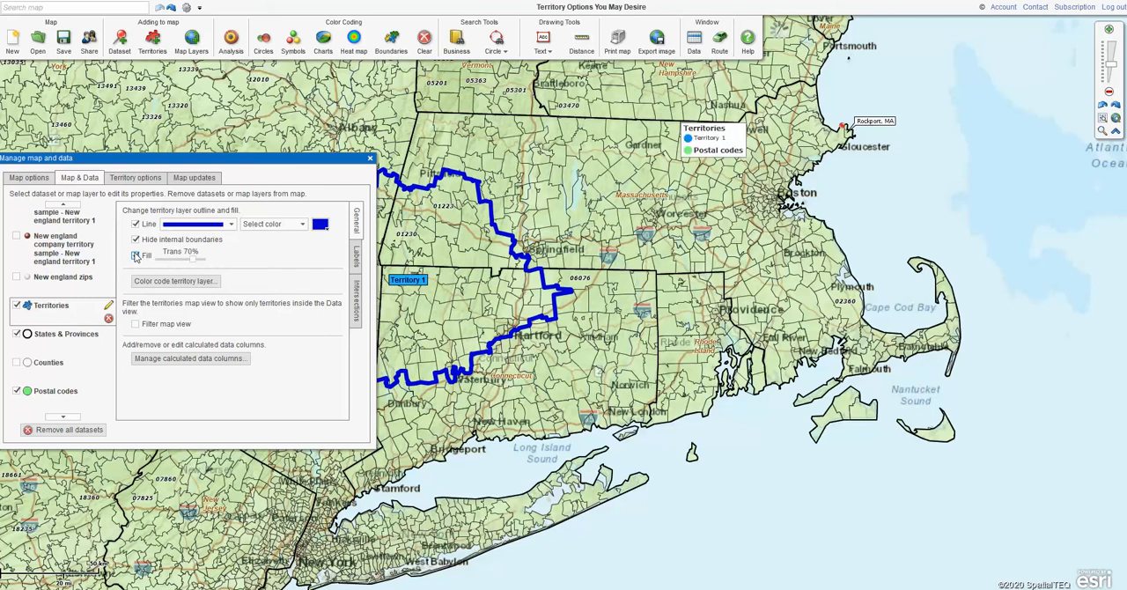
pyautogui.moveTo(191, 261)
pyautogui.mouseDown()
pyautogui.moveTo(159, 263)
pyautogui.moveTo(202, 264)
pyautogui.mouseUp()
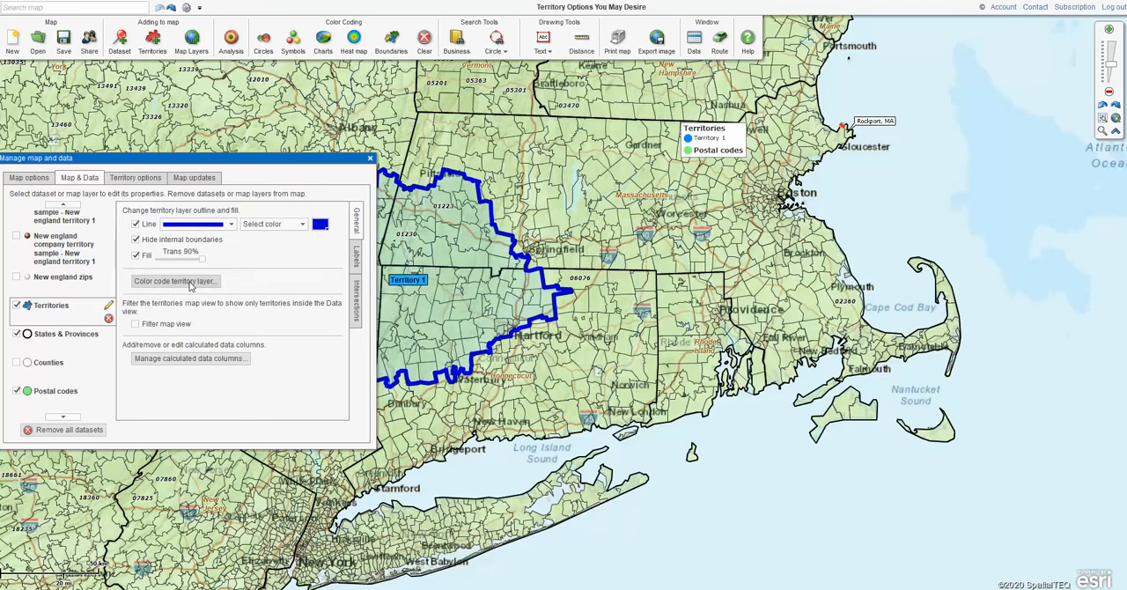
# Review the color coding setup and the label format options of the Territories layer
pyautogui.click(190, 283)
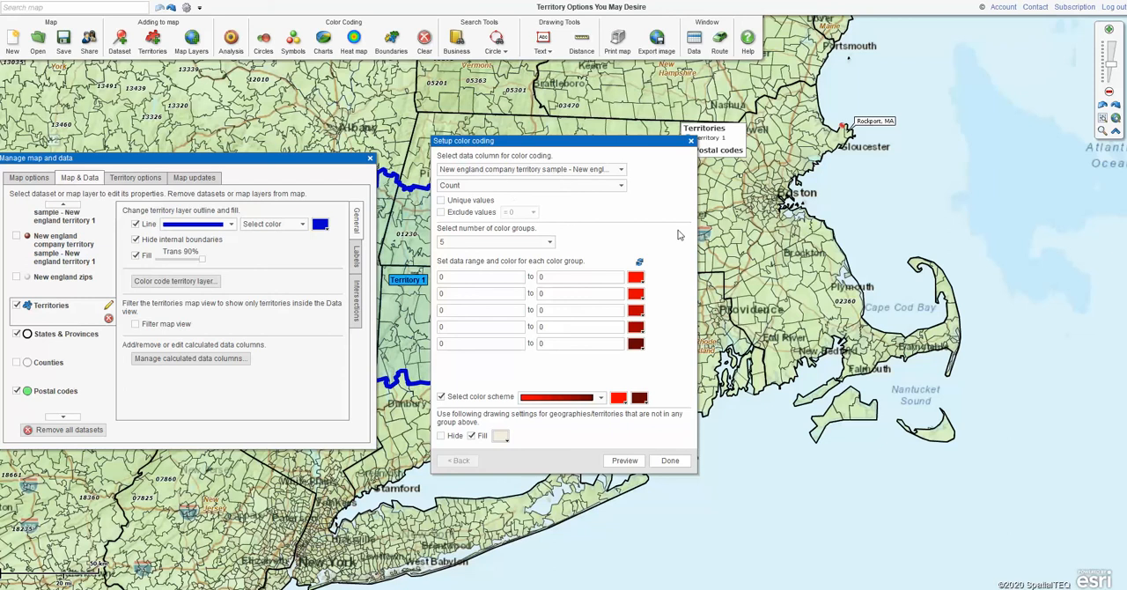
pyautogui.click(691, 141)
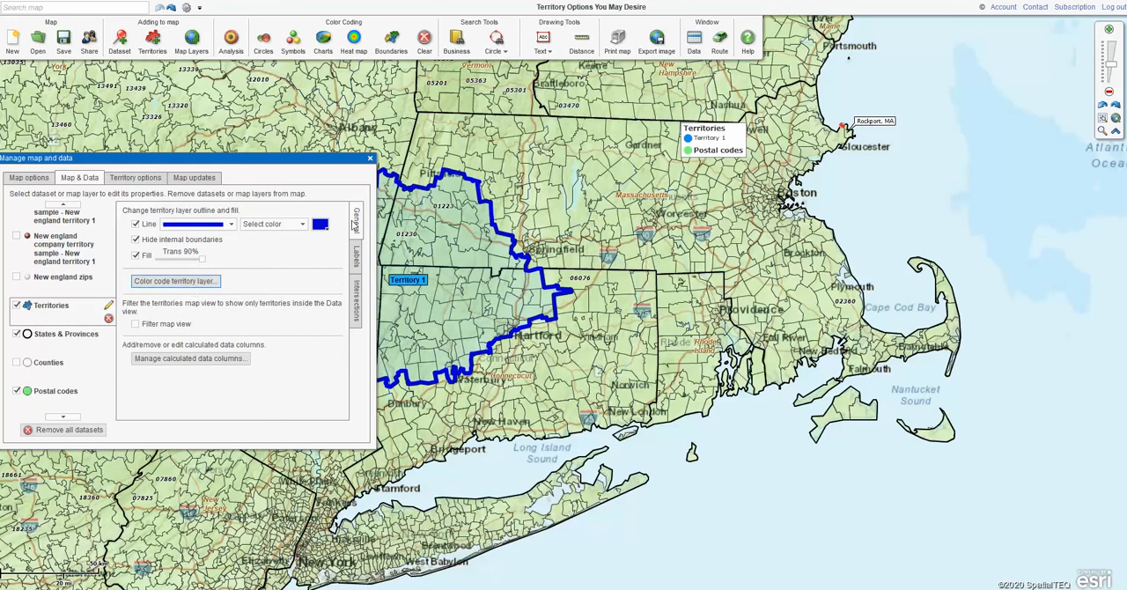
pyautogui.click(357, 256)
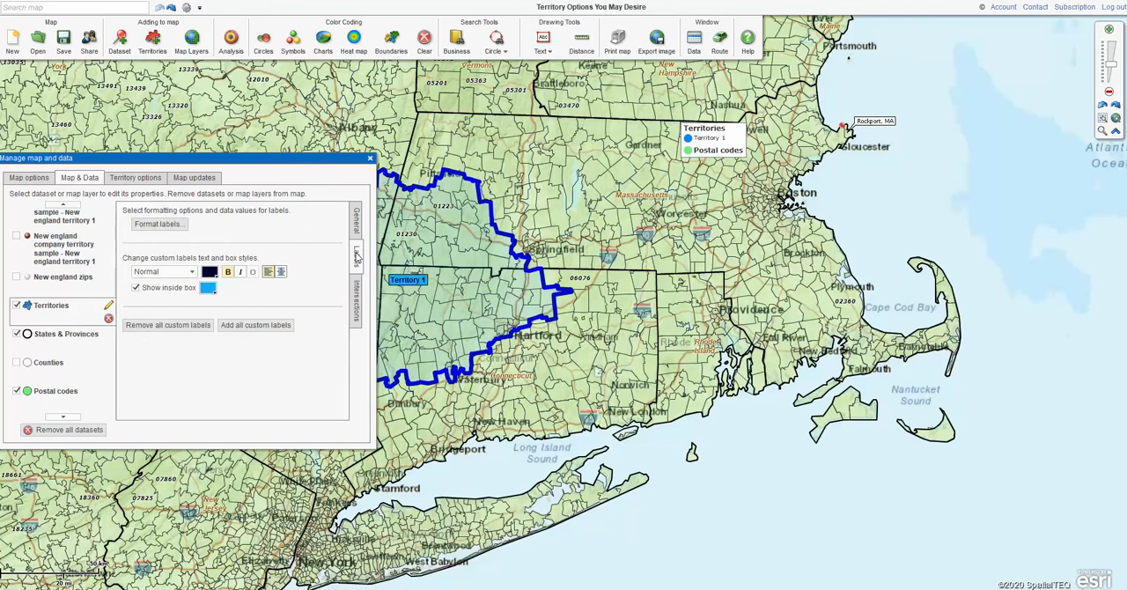
pyautogui.click(158, 226)
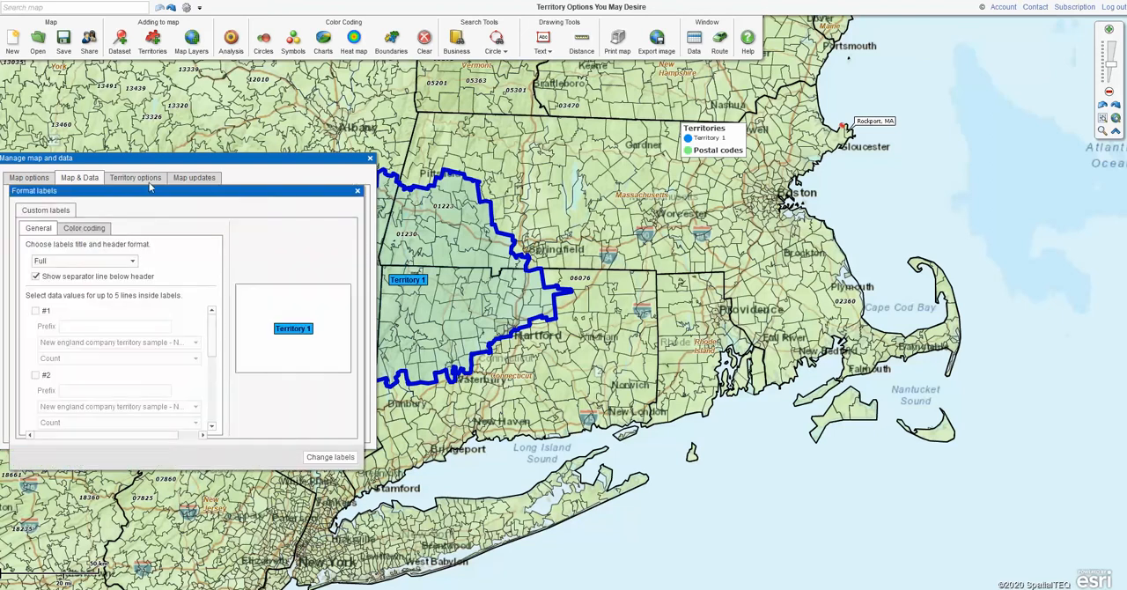
pyautogui.click(408, 280)
pyautogui.click(357, 191)
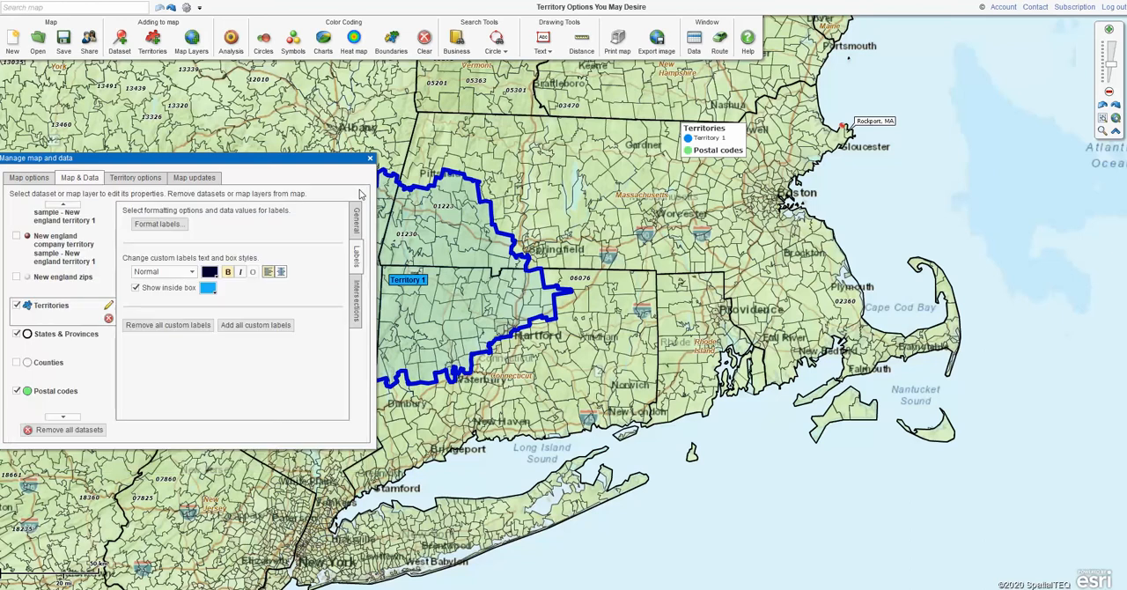
# Set the Territories custom label text size to Large and try its bold and italic styles
pyautogui.click(190, 272)
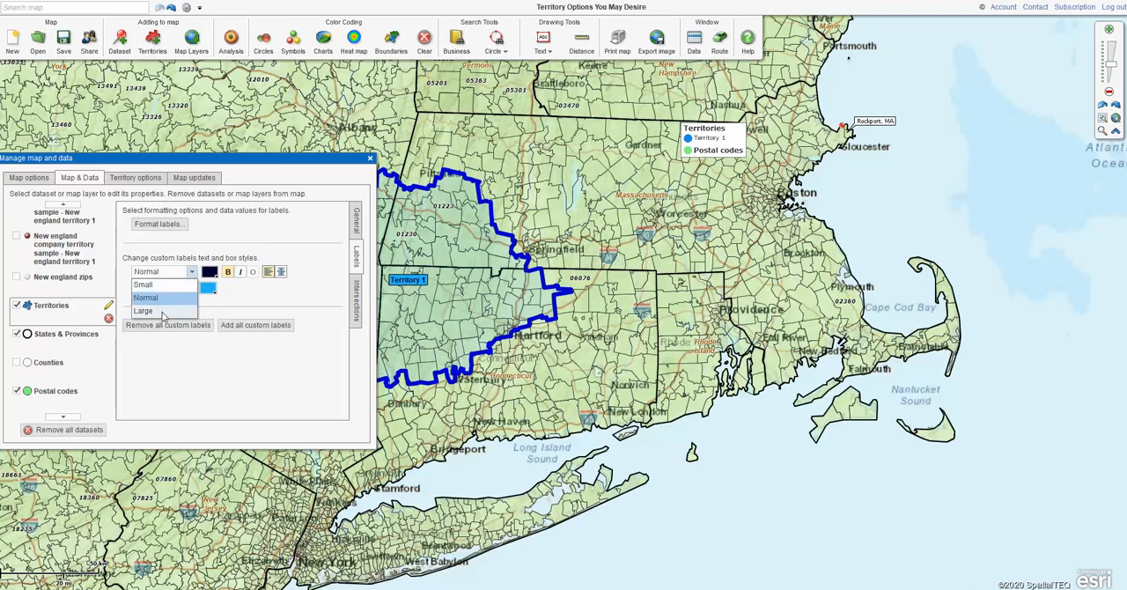
pyautogui.click(163, 311)
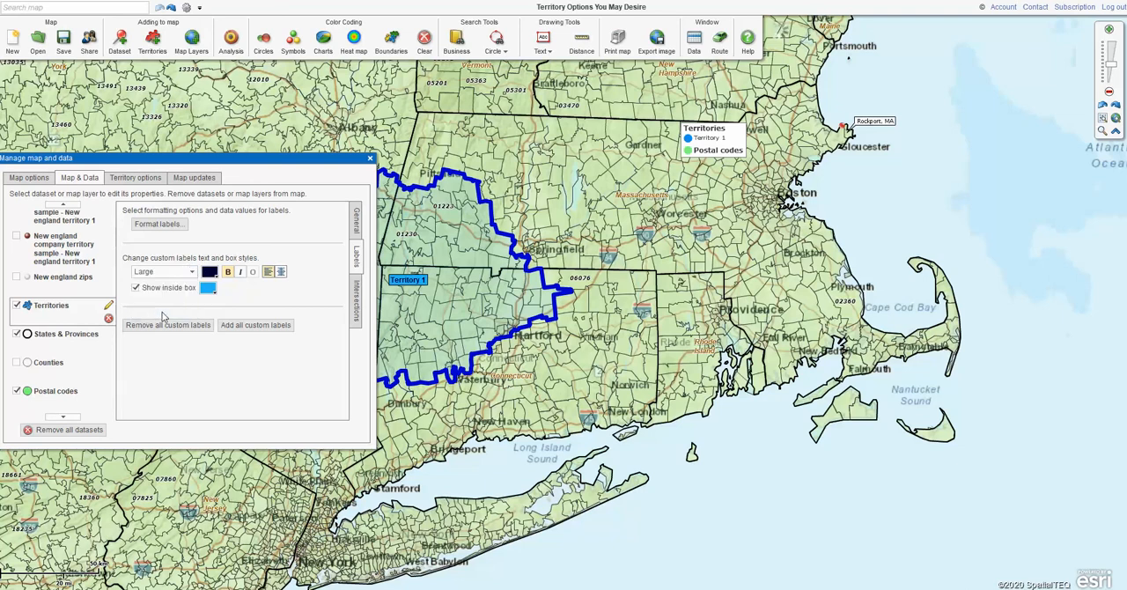
pyautogui.click(228, 273)
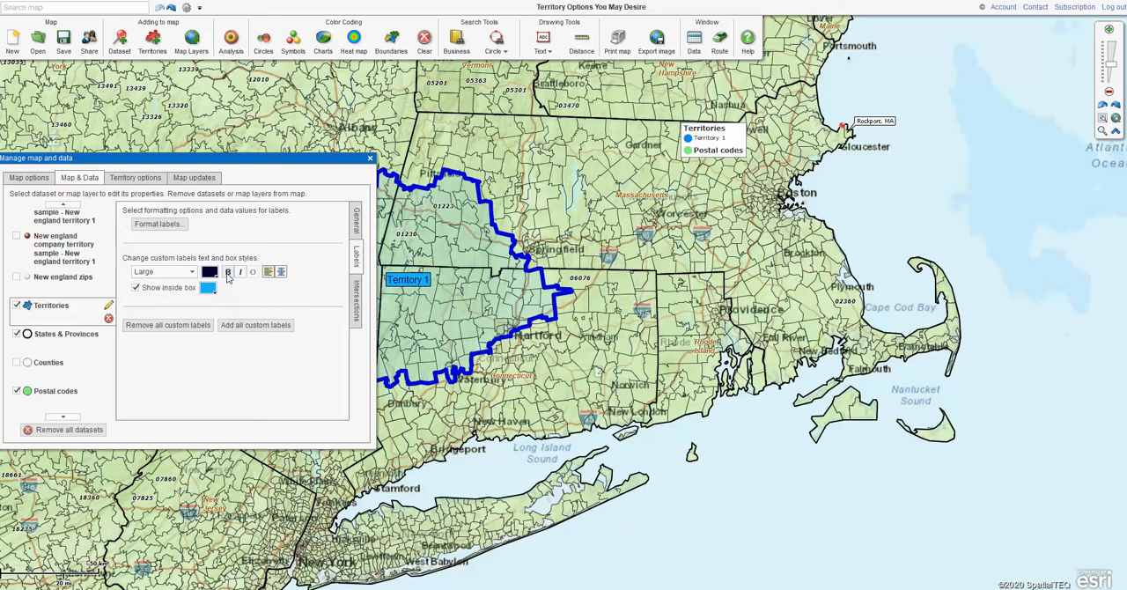
pyautogui.click(227, 273)
pyautogui.click(243, 273)
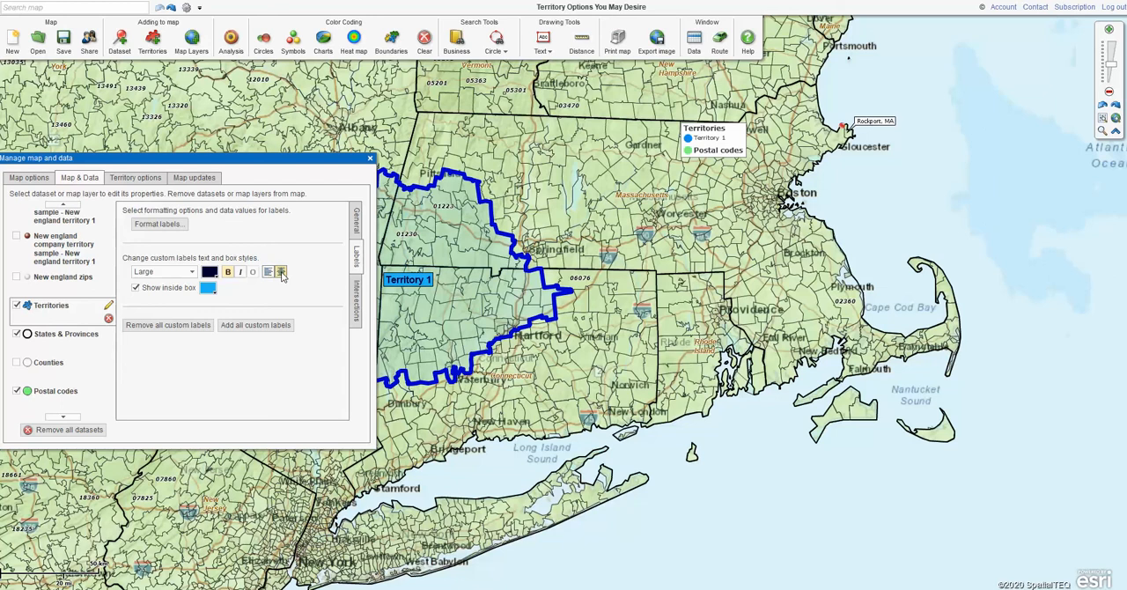
# Enable data line #1 in the territory labels, using Population (2016) from Demographic data
pyautogui.click(160, 226)
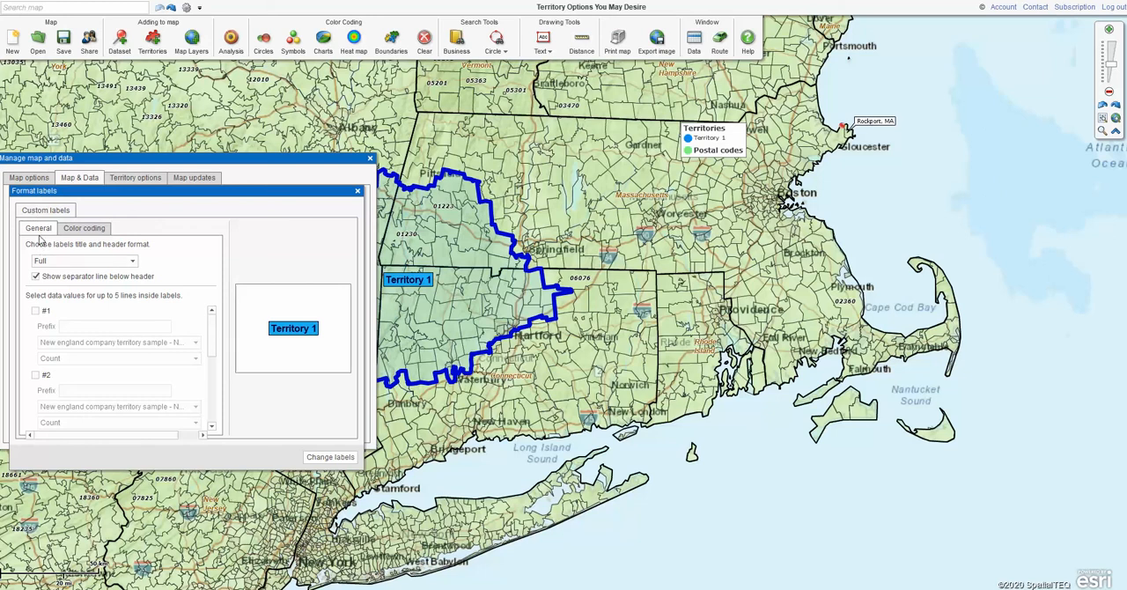
pyautogui.click(358, 191)
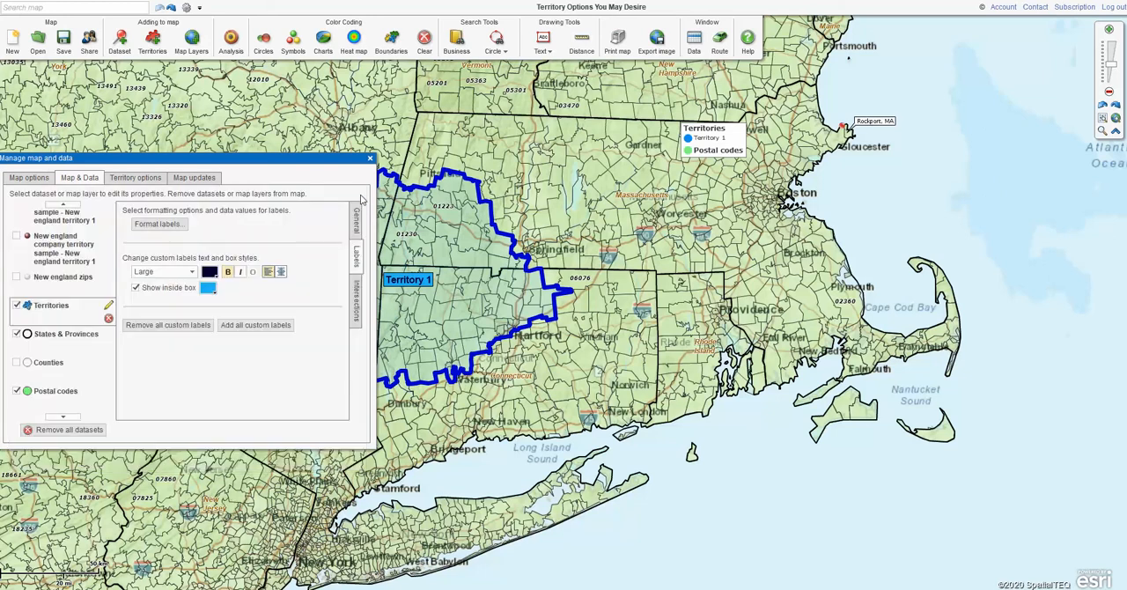
pyautogui.click(156, 225)
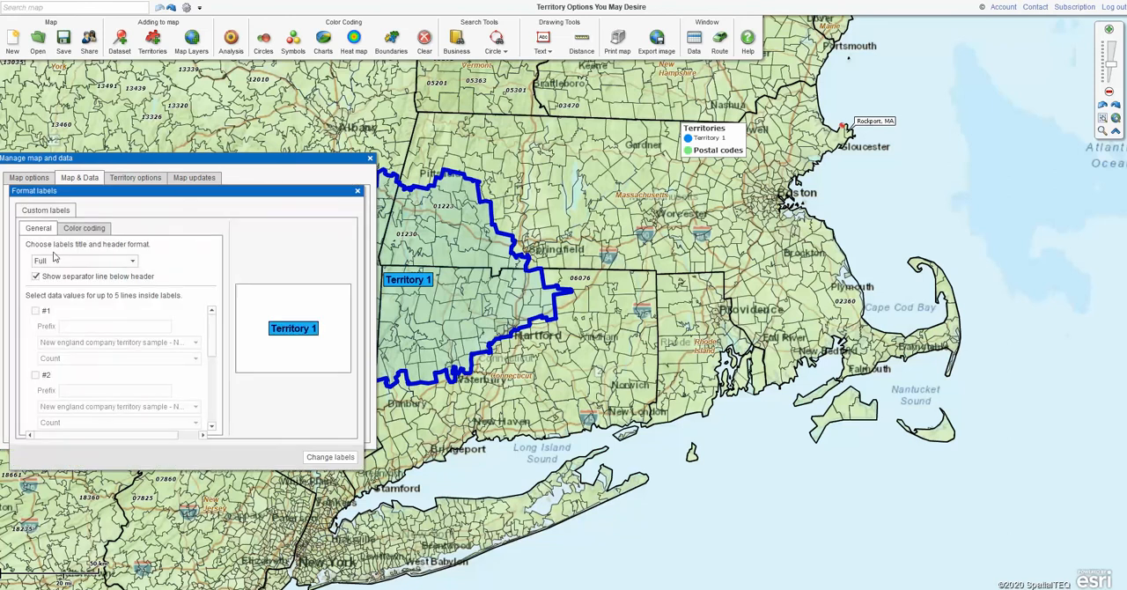
pyautogui.click(36, 313)
pyautogui.click(195, 343)
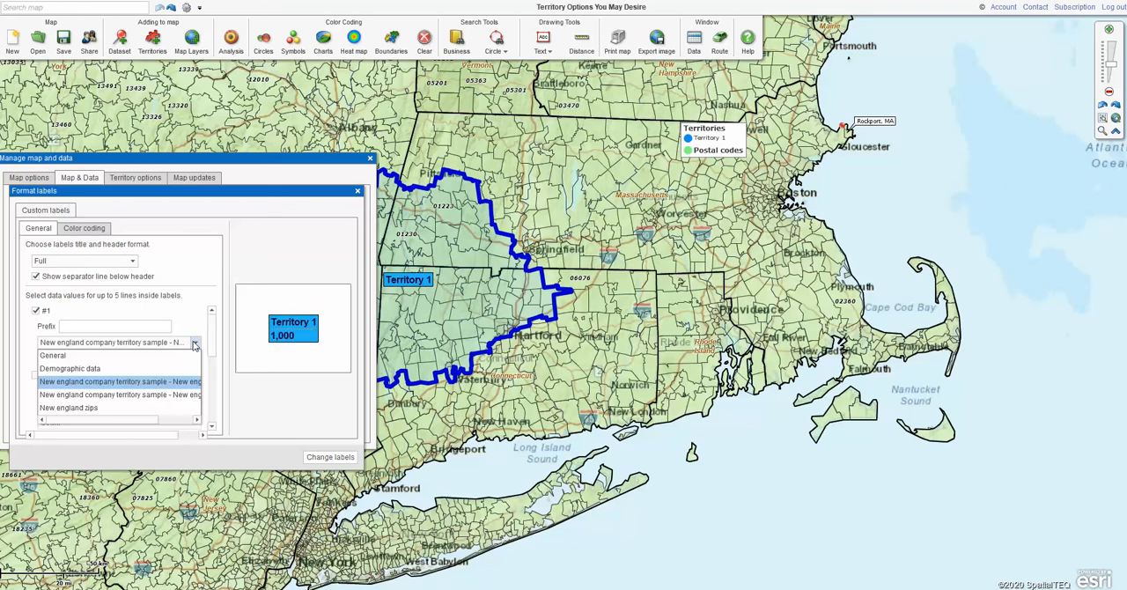
pyautogui.click(69, 368)
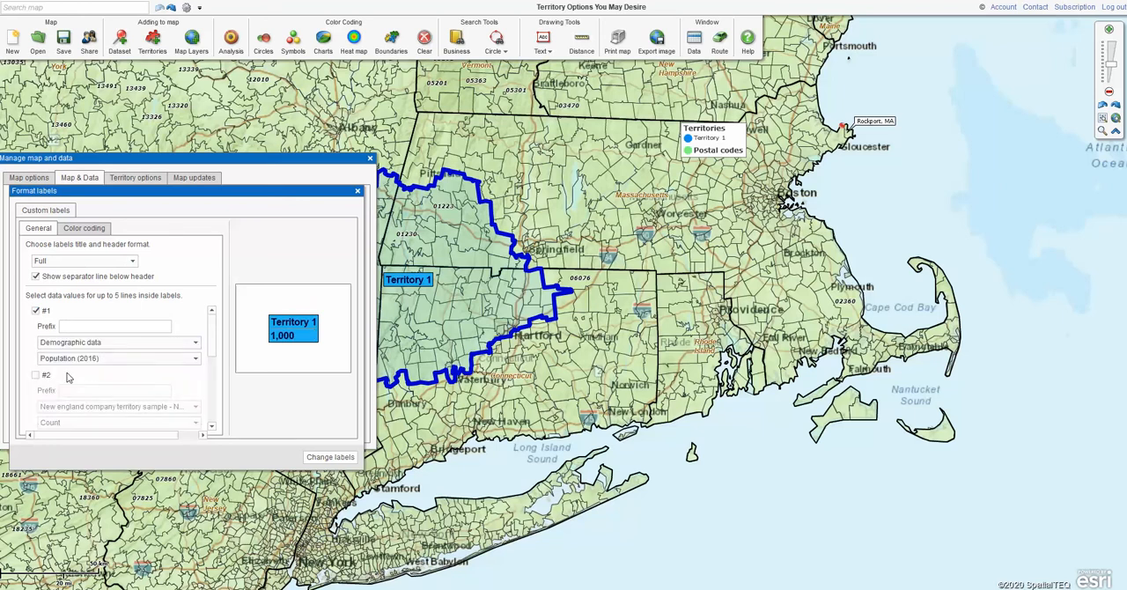
# Add the prefix "Pop -" to data line #1, apply the label changes and close the map settings
pyautogui.click(91, 326)
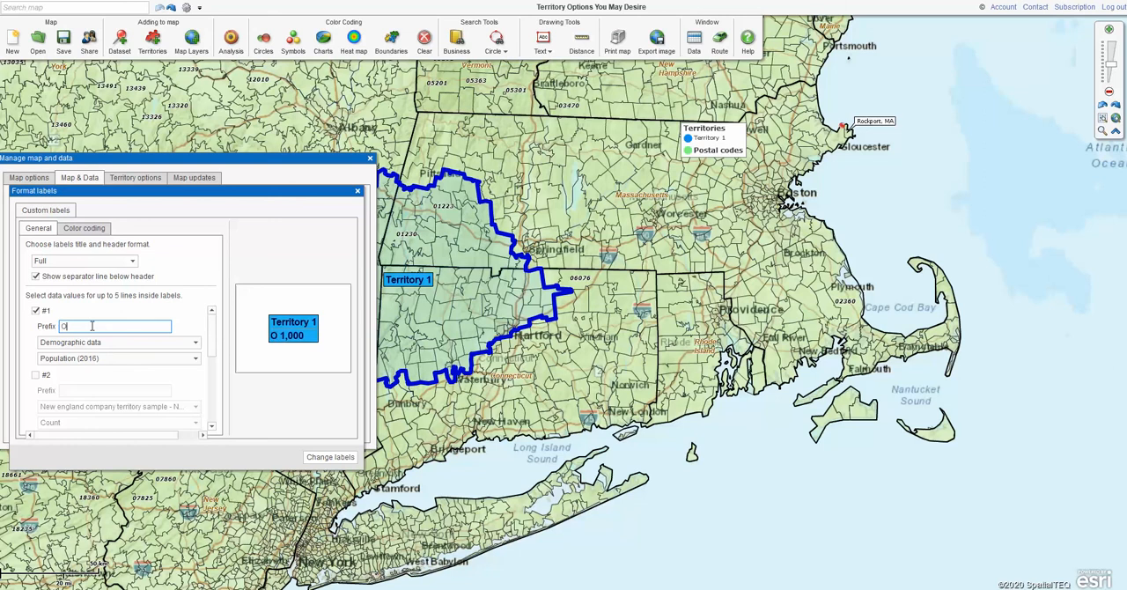
pyautogui.write('Pop -')
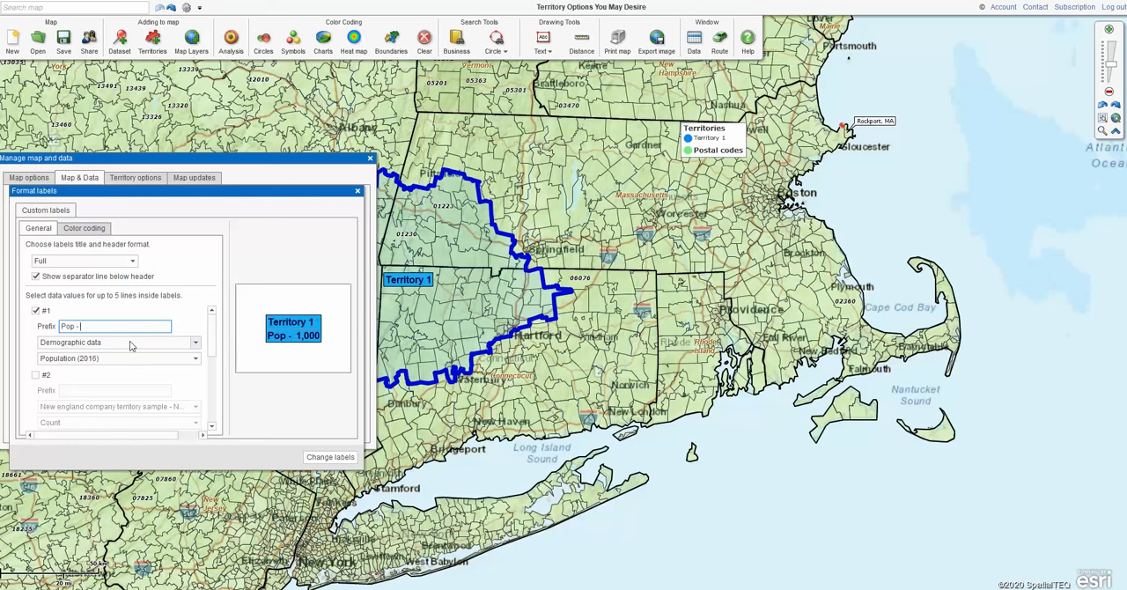
pyautogui.click(196, 343)
pyautogui.click(196, 342)
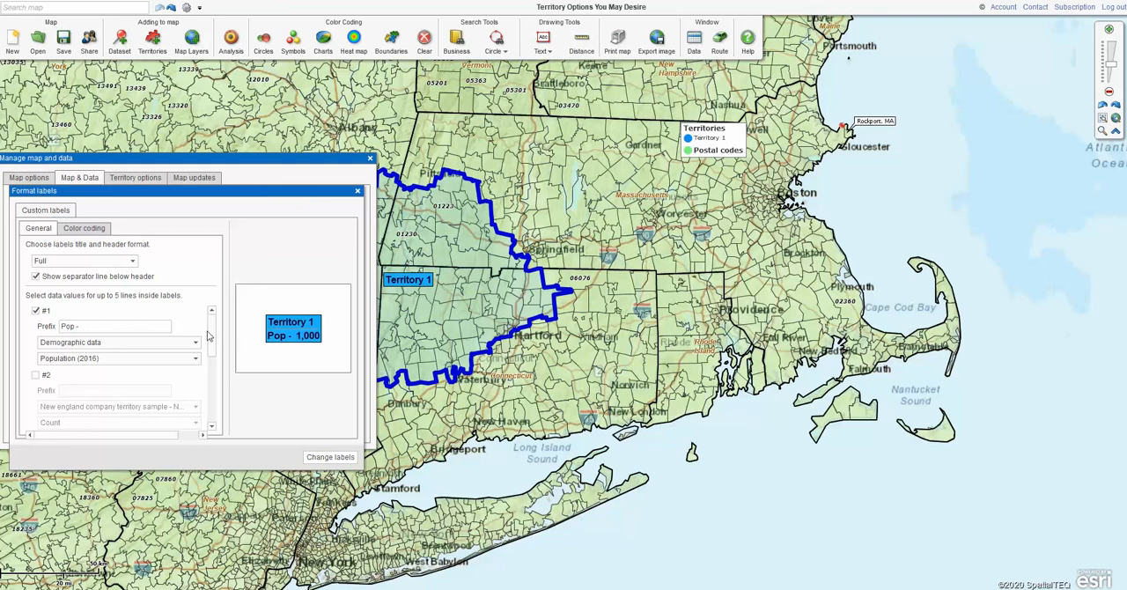
pyautogui.scroll(-2, 214, 331)
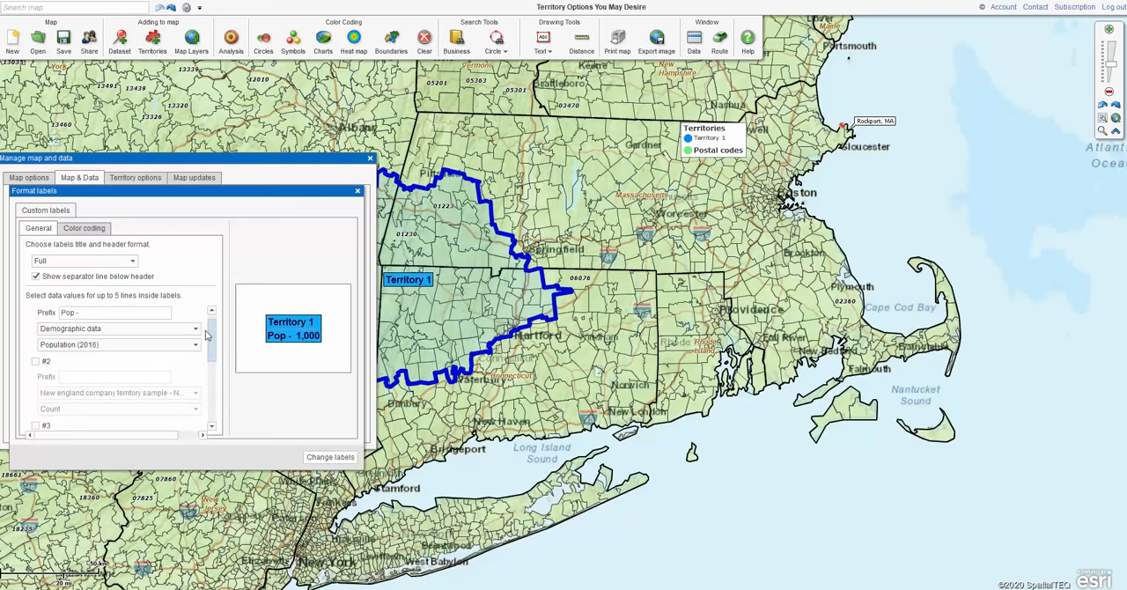
pyautogui.click(330, 455)
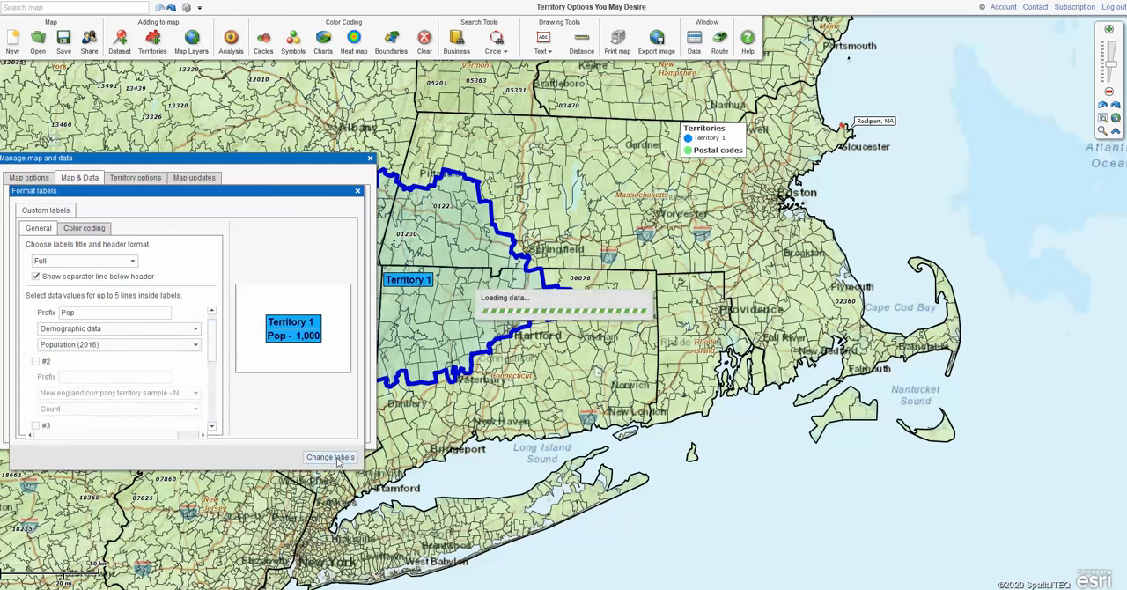
pyautogui.click(370, 158)
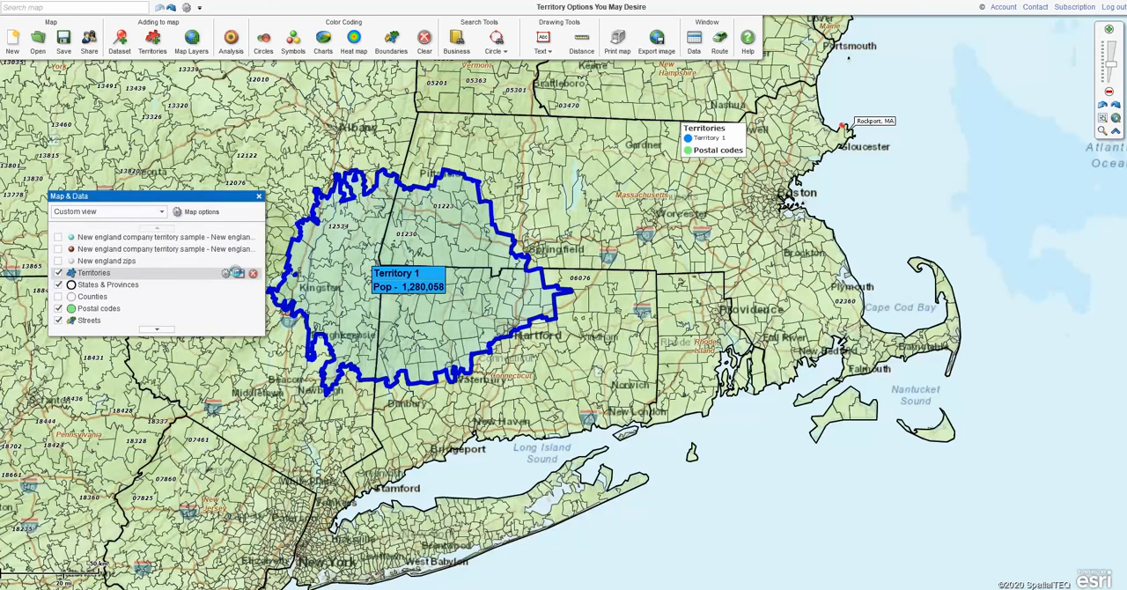
# Center the text of the Territories custom labels and close the layer settings
pyautogui.click(237, 274)
pyautogui.click(223, 273)
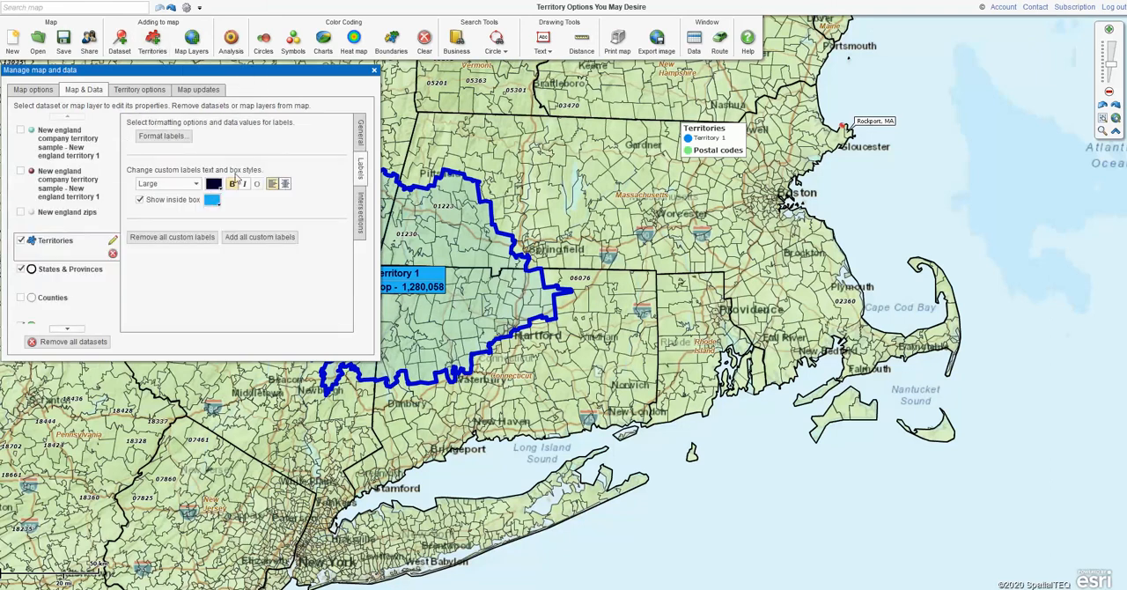
pyautogui.click(285, 184)
pyautogui.click(374, 70)
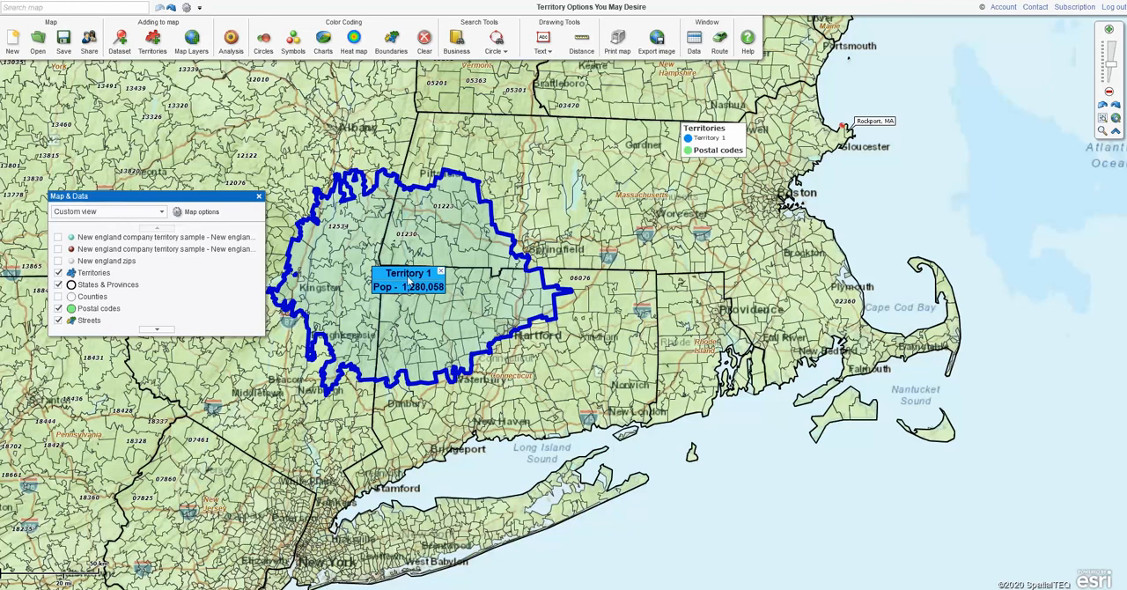
# Add postal code 01220, north of the territory, to the existing Territory 1 and close the postal code data table
pyautogui.click(407, 280)
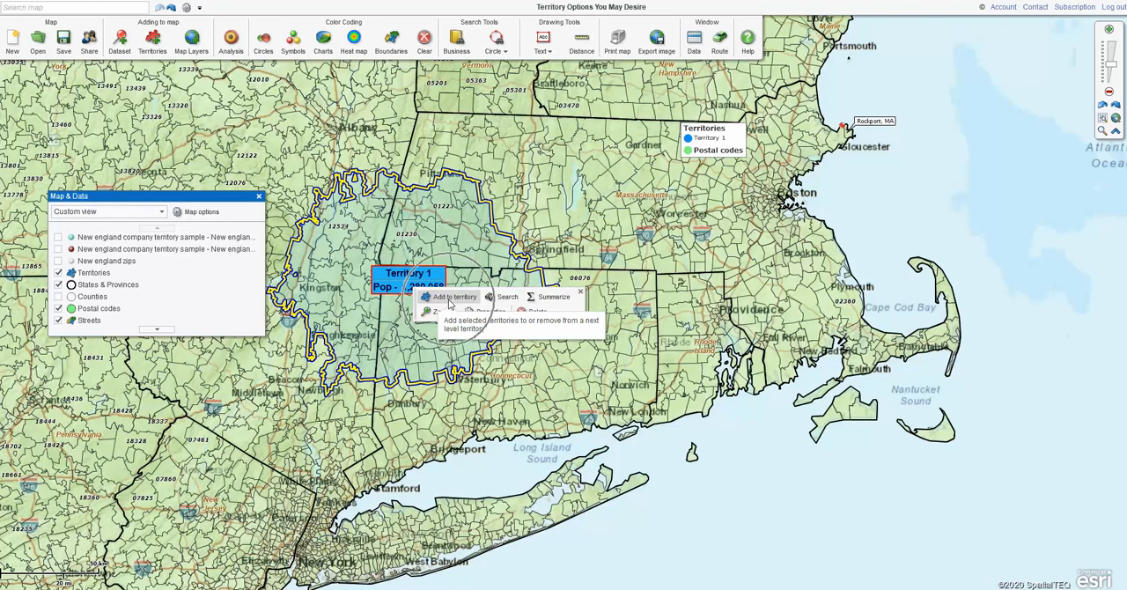
pyautogui.click(442, 139)
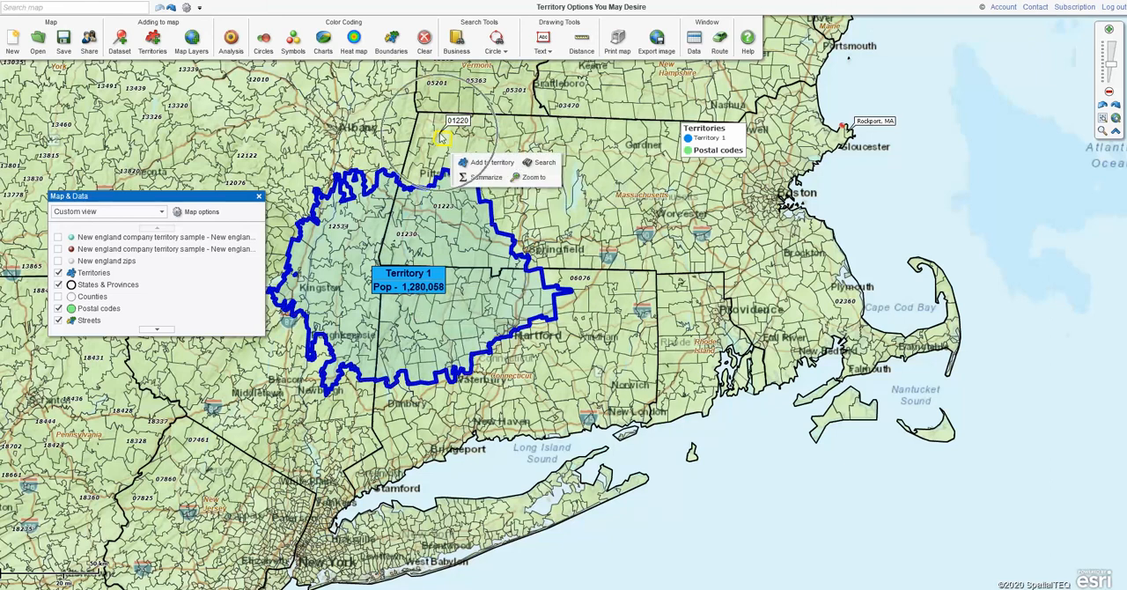
pyautogui.click(490, 164)
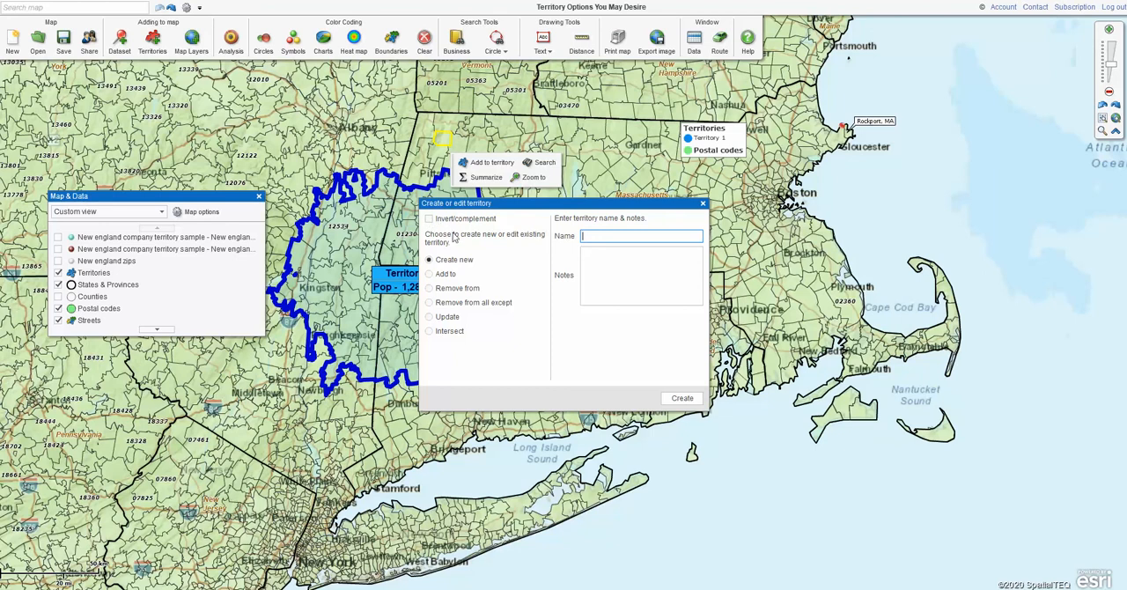
pyautogui.click(429, 275)
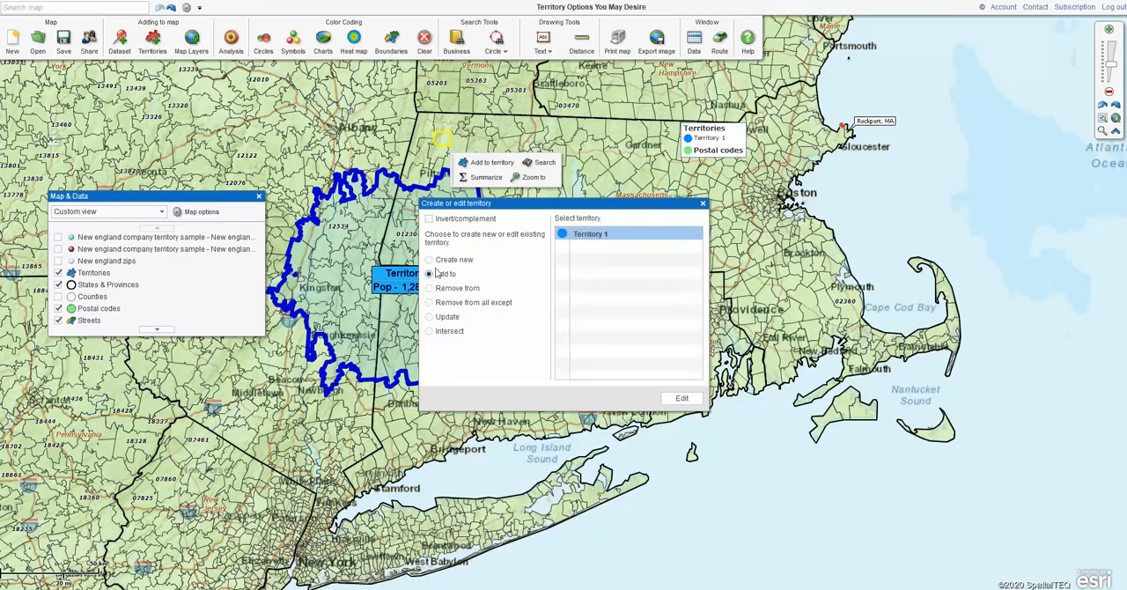
pyautogui.click(621, 237)
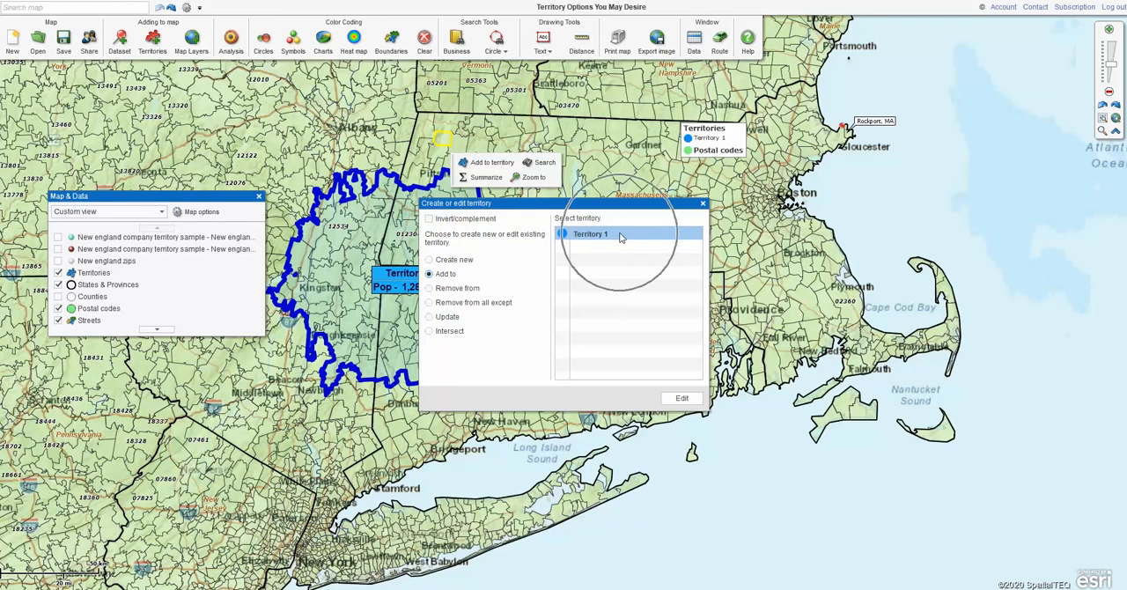
pyautogui.click(683, 399)
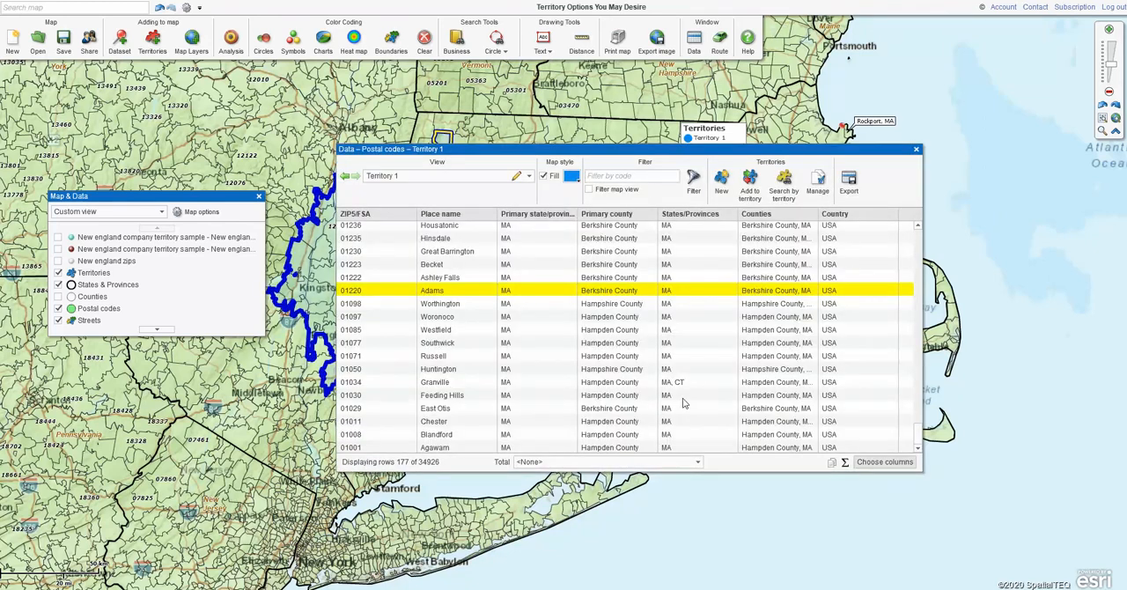
pyautogui.click(916, 149)
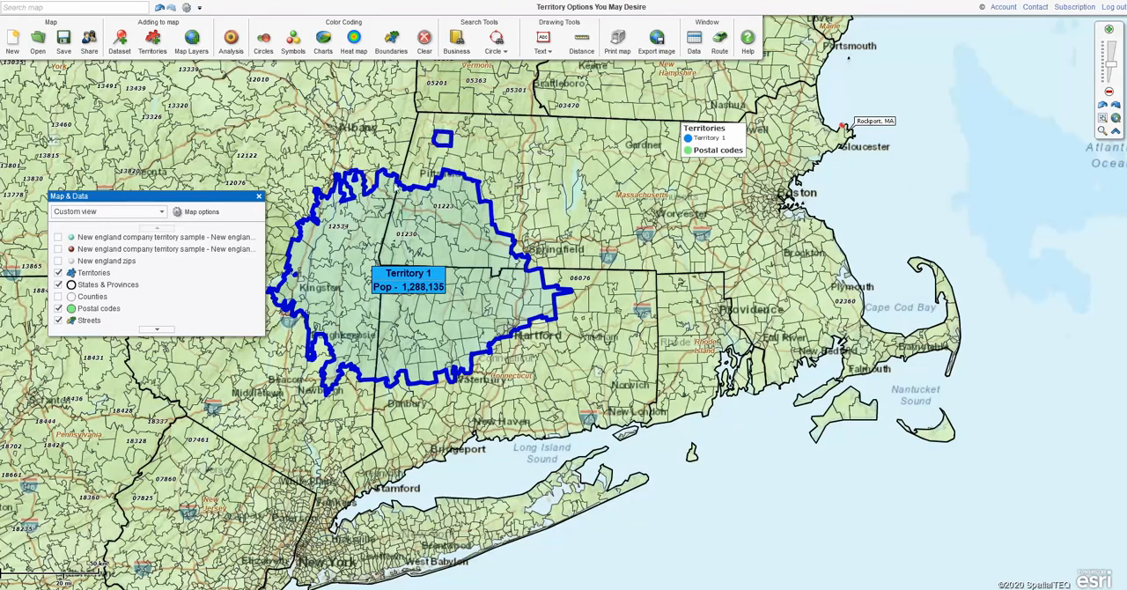
# Undo the last territory update
pyautogui.click(430, 173)
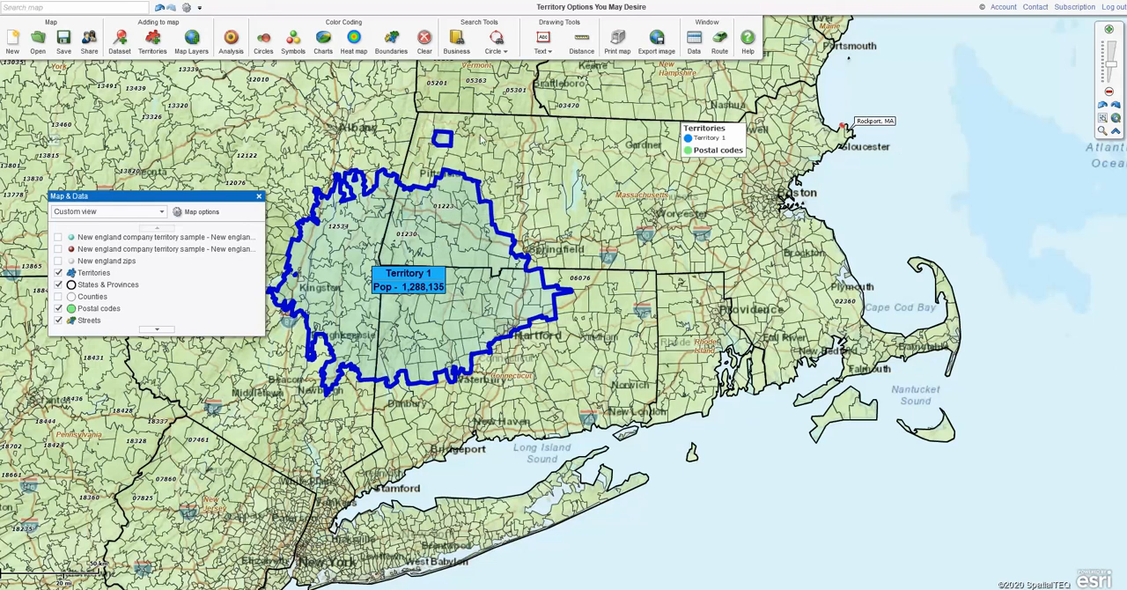
pyautogui.click(160, 9)
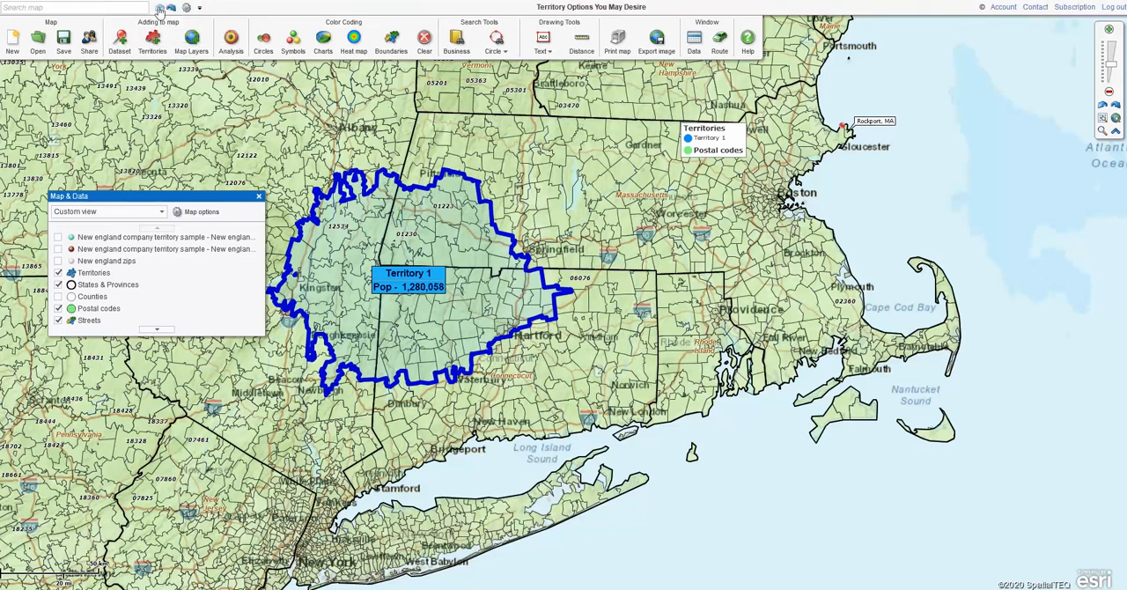
# Summarize Territory 1 by the demographic column Population (2016): 5 - 9 years, view the data report beside the territory and close it
pyautogui.click(400, 282)
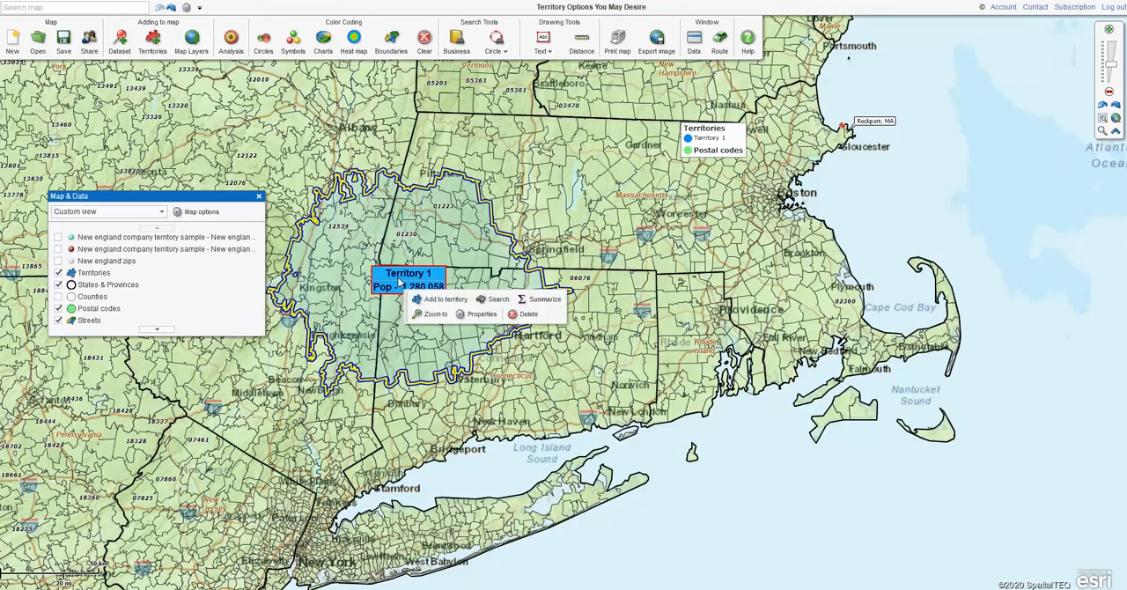
pyautogui.click(539, 303)
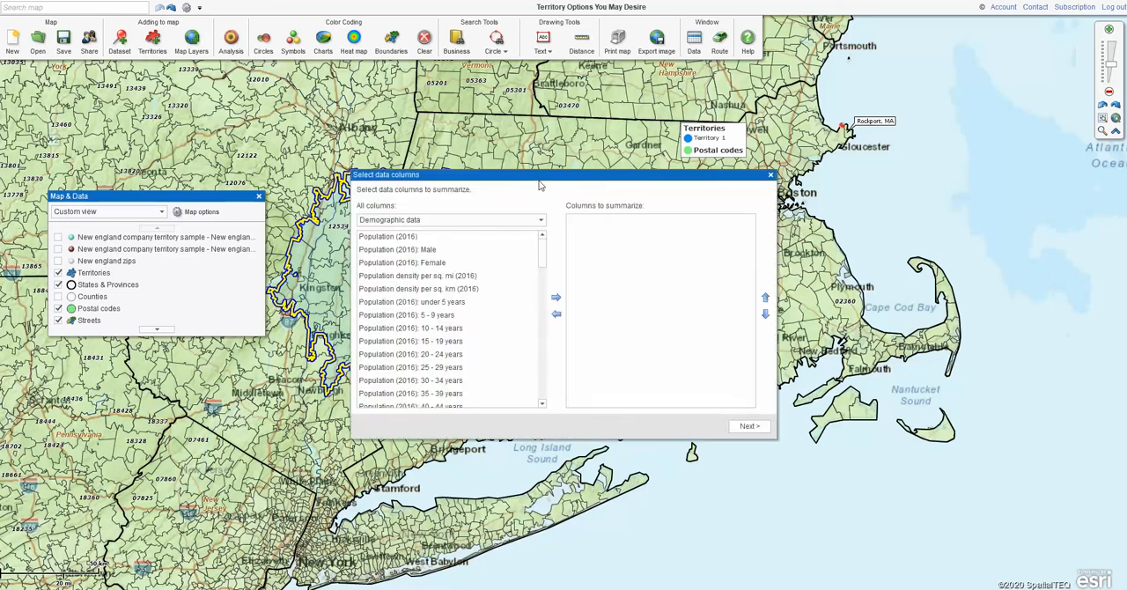
pyautogui.click(399, 317)
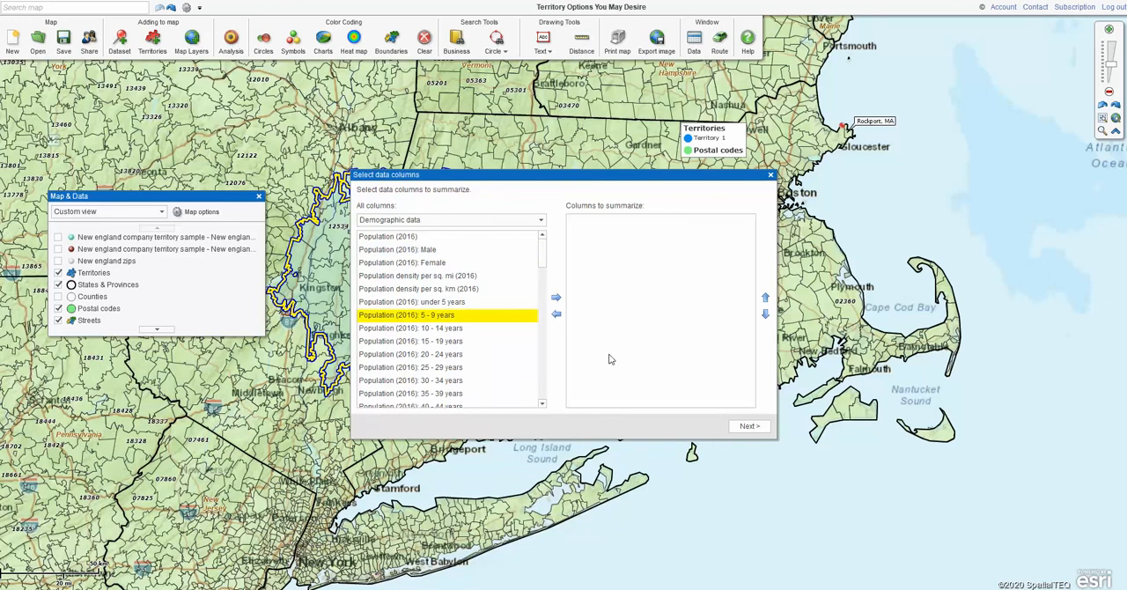
pyautogui.click(749, 427)
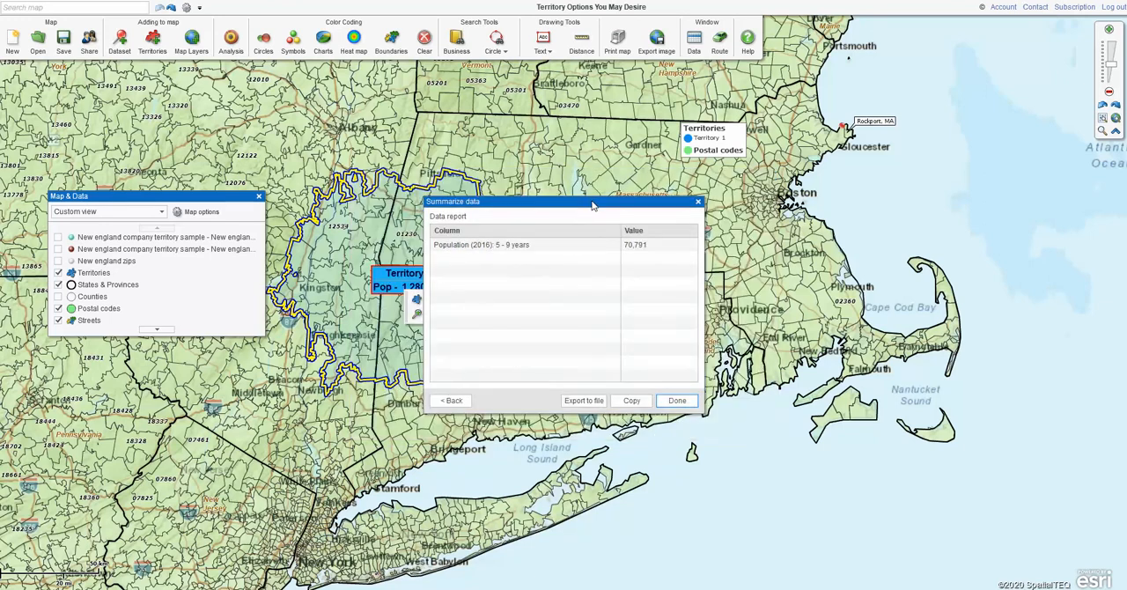
pyautogui.moveTo(593, 206); pyautogui.dragTo(771, 220)
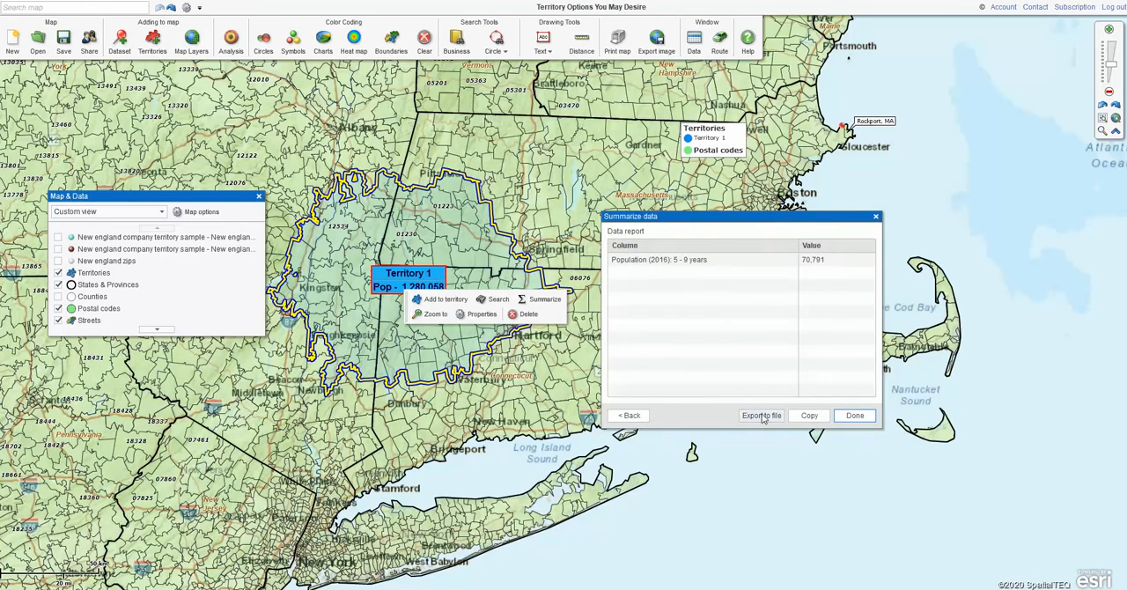
pyautogui.click(876, 218)
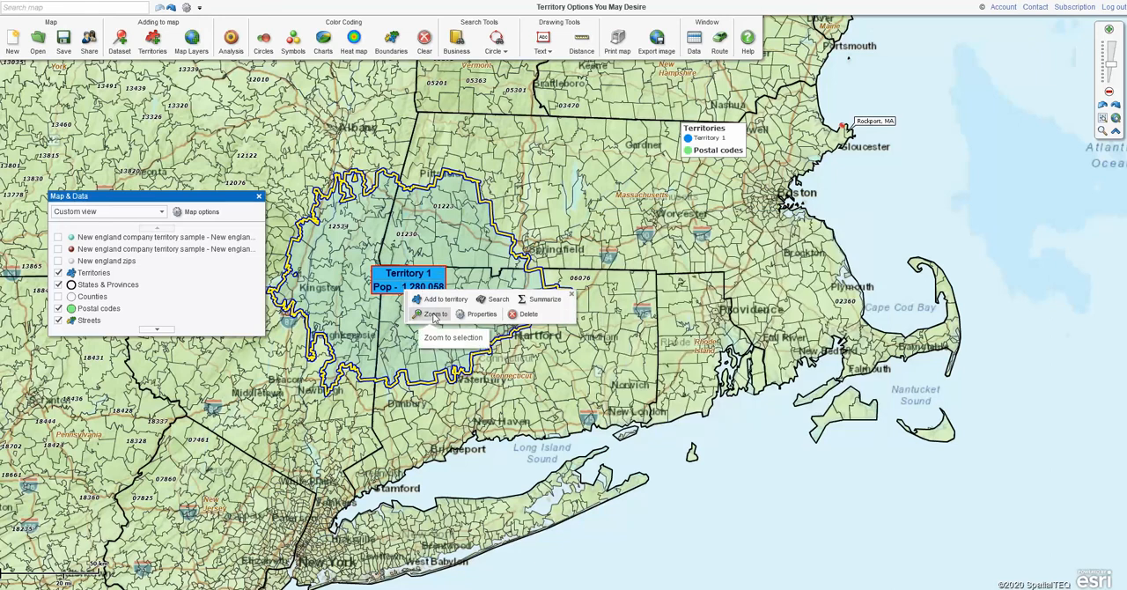
# Change Territory 1's fill color to orange in its territory properties
pyautogui.click(481, 313)
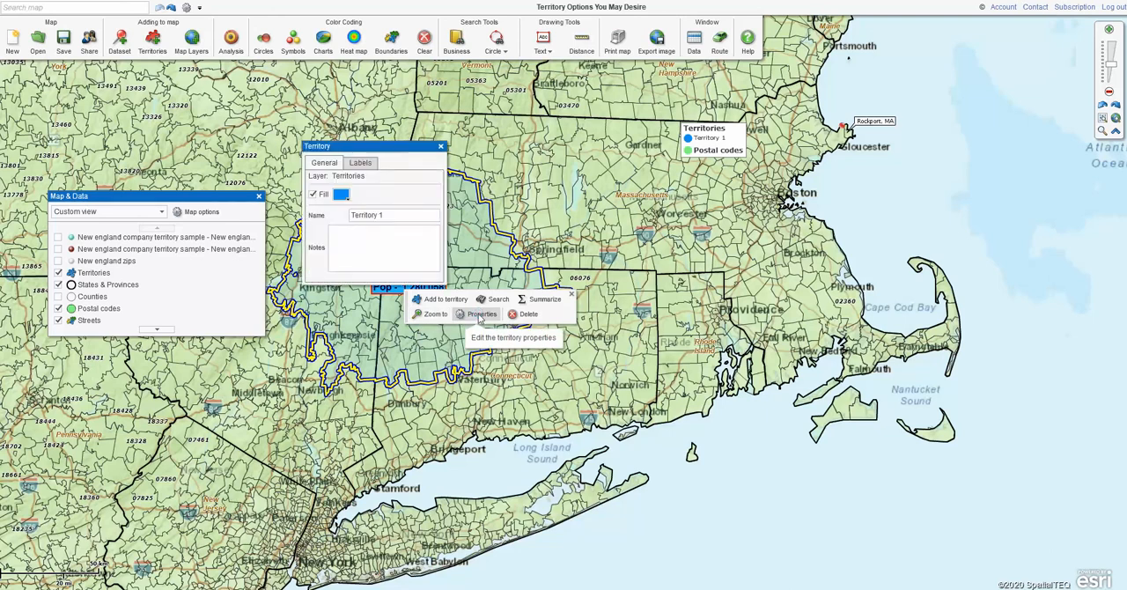
pyautogui.click(342, 195)
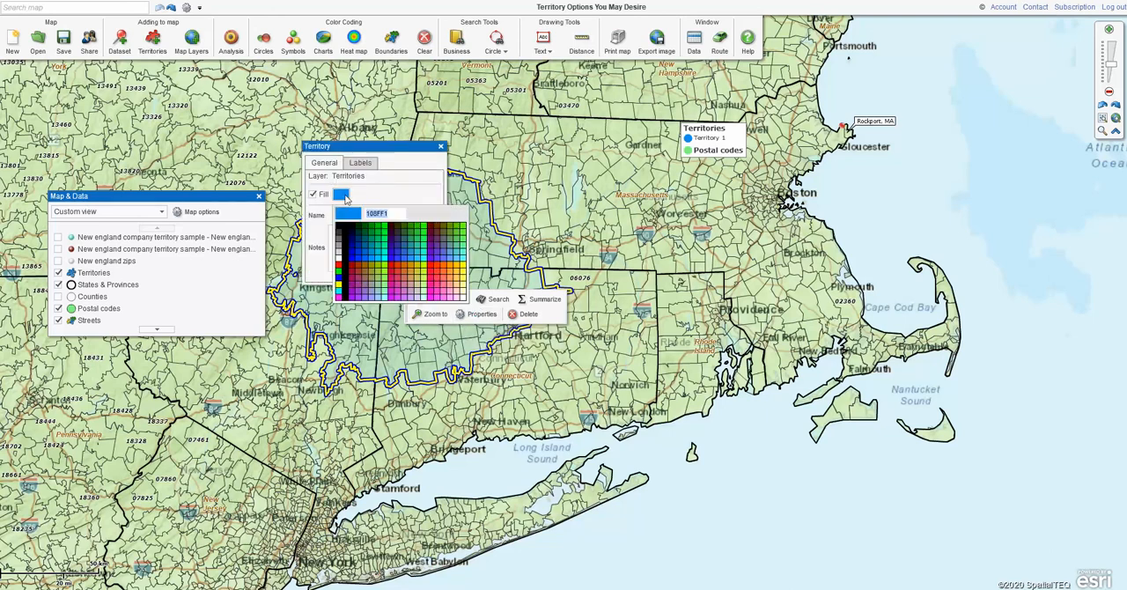
pyautogui.click(449, 270)
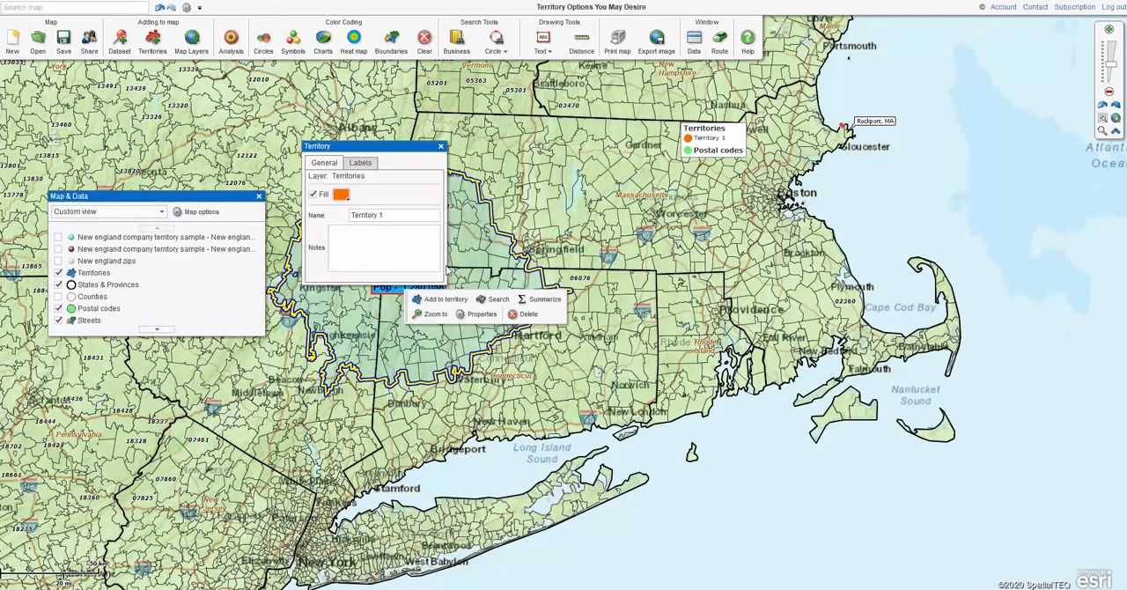
# Examine the territory's label text and box style settings, with the properties window moved clear of the map label
pyautogui.click(360, 163)
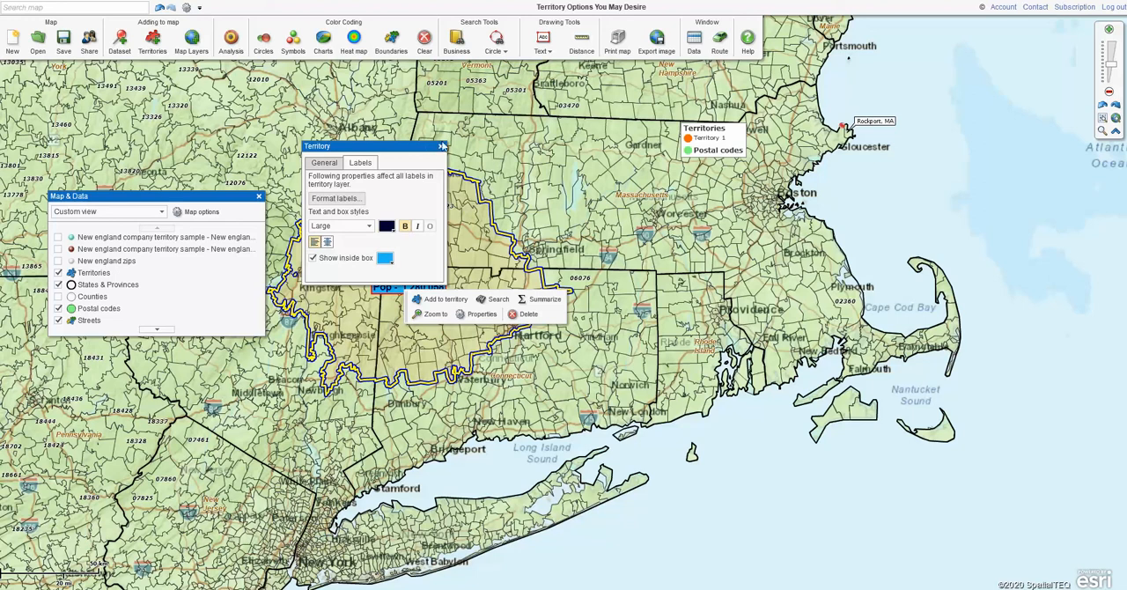
pyautogui.moveTo(405, 152); pyautogui.dragTo(337, 120)
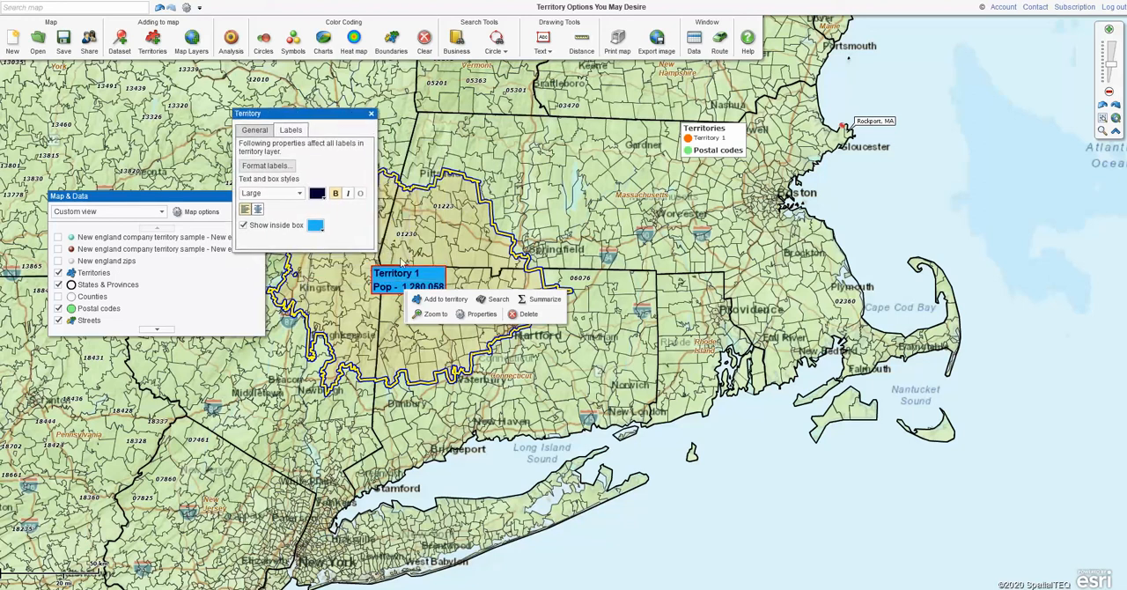
pyautogui.click(244, 224)
# Toggle Territory 1's fill off and on to compare the outline-only and filled displays, leaving the fill enabled
pyautogui.click(255, 130)
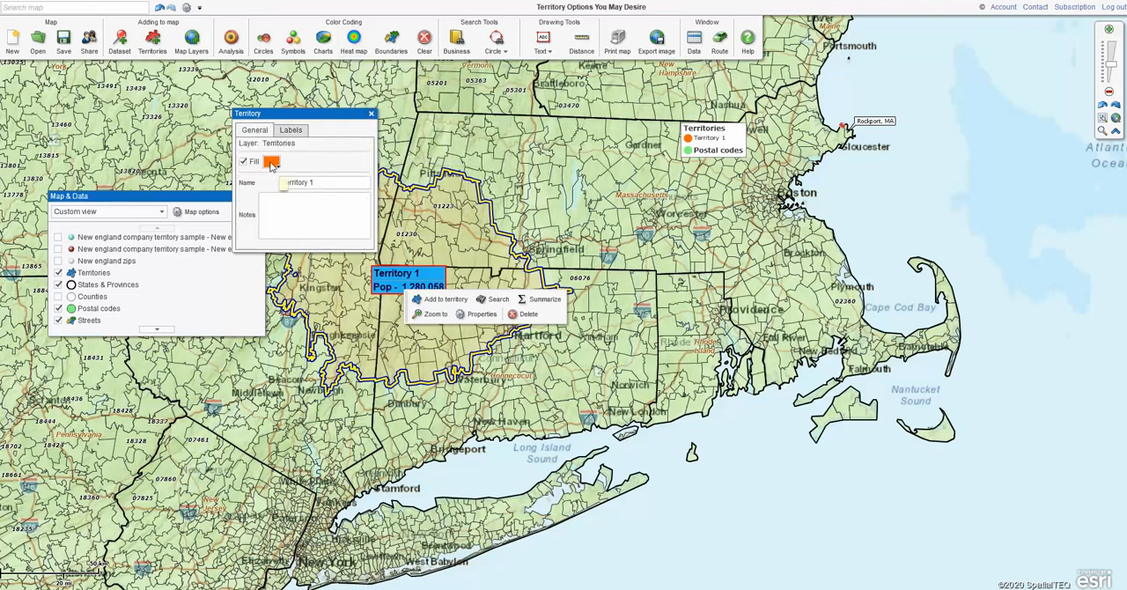
pyautogui.click(243, 162)
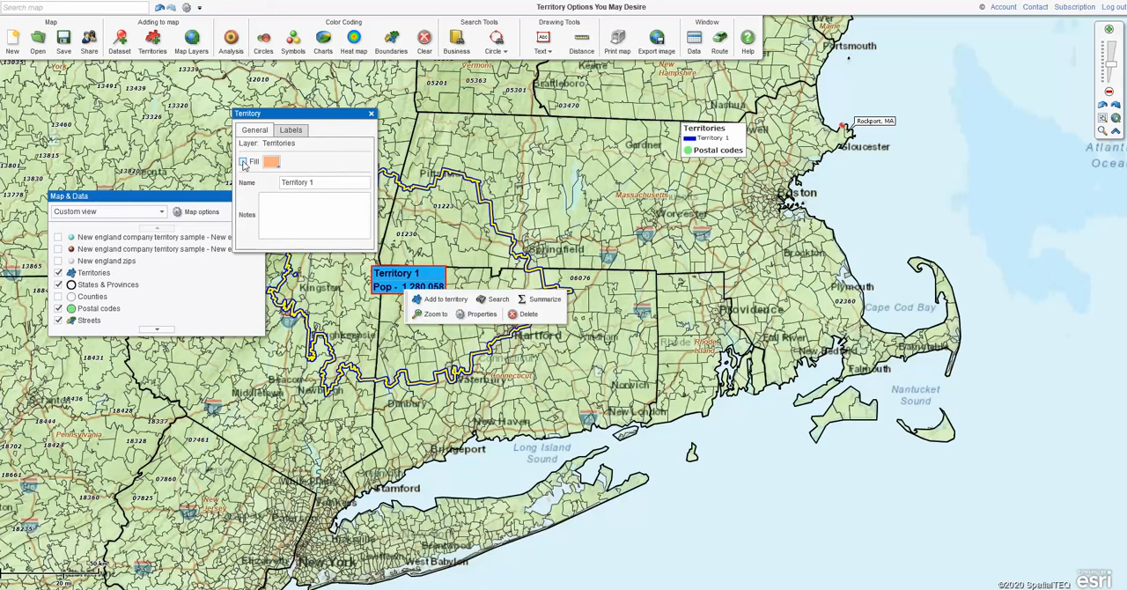
pyautogui.click(243, 162)
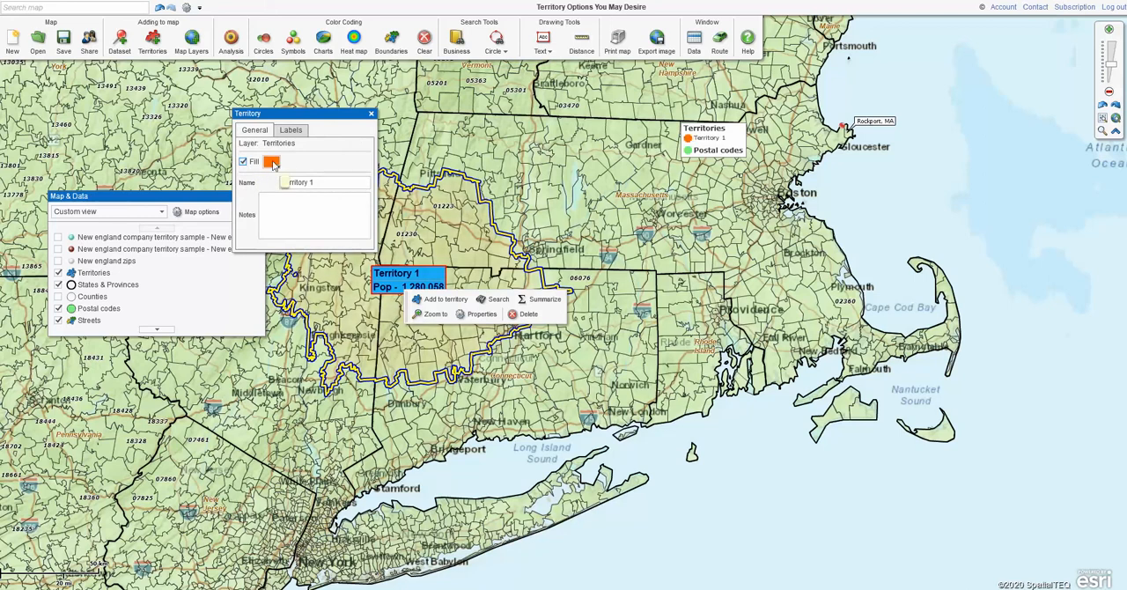
pyautogui.click(243, 162)
pyautogui.click(243, 162)
pyautogui.click(243, 162)
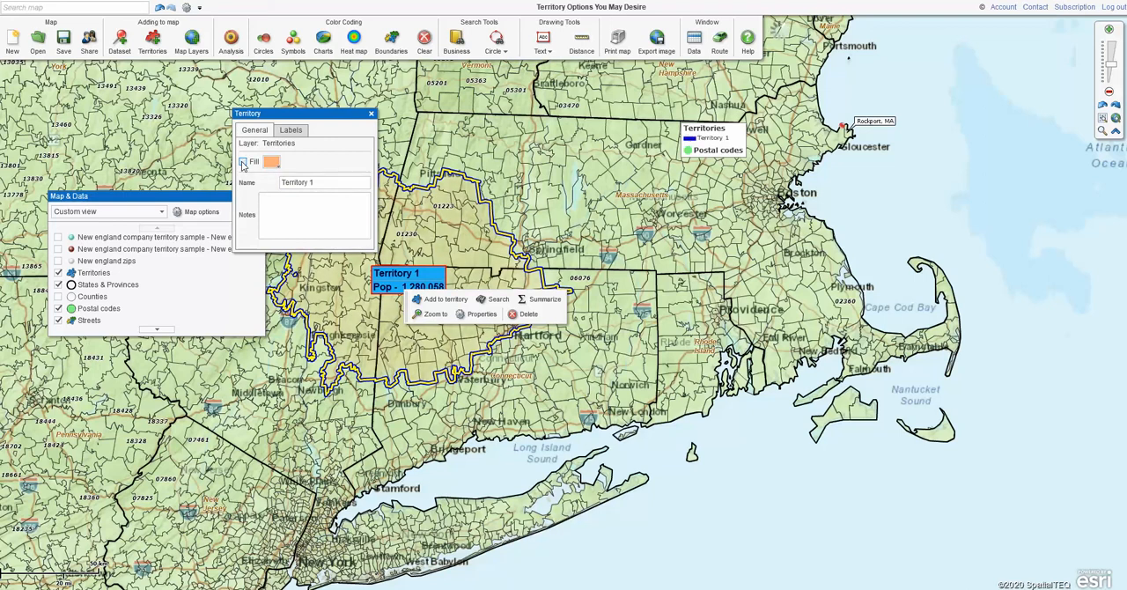
pyautogui.click(243, 162)
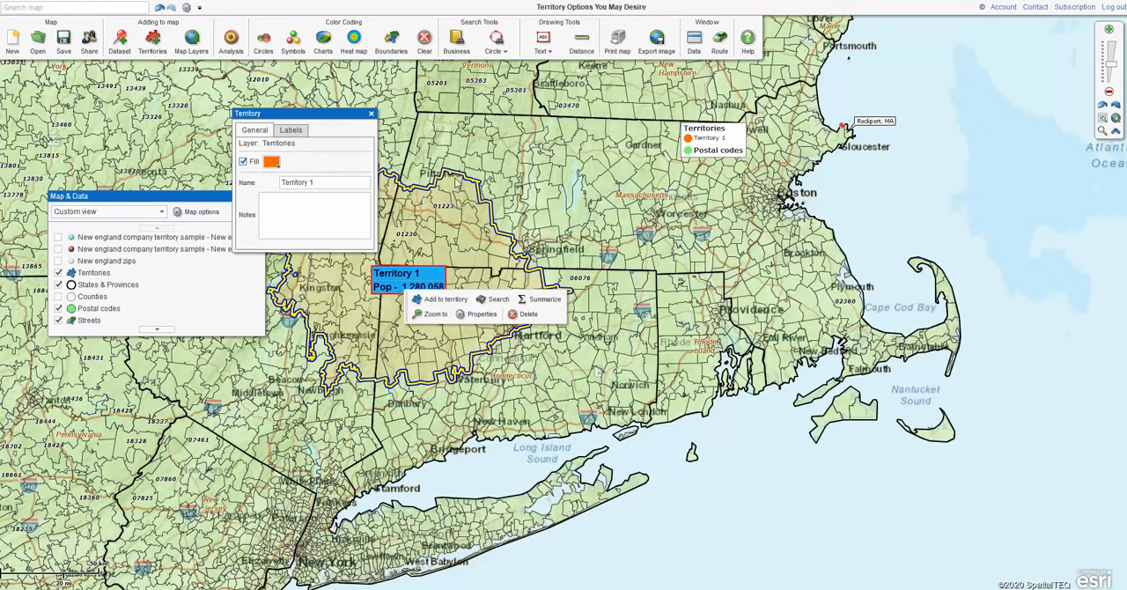
# Dismiss the geography selection, close the territory properties and clear the selection on the map
pyautogui.click(455, 241)
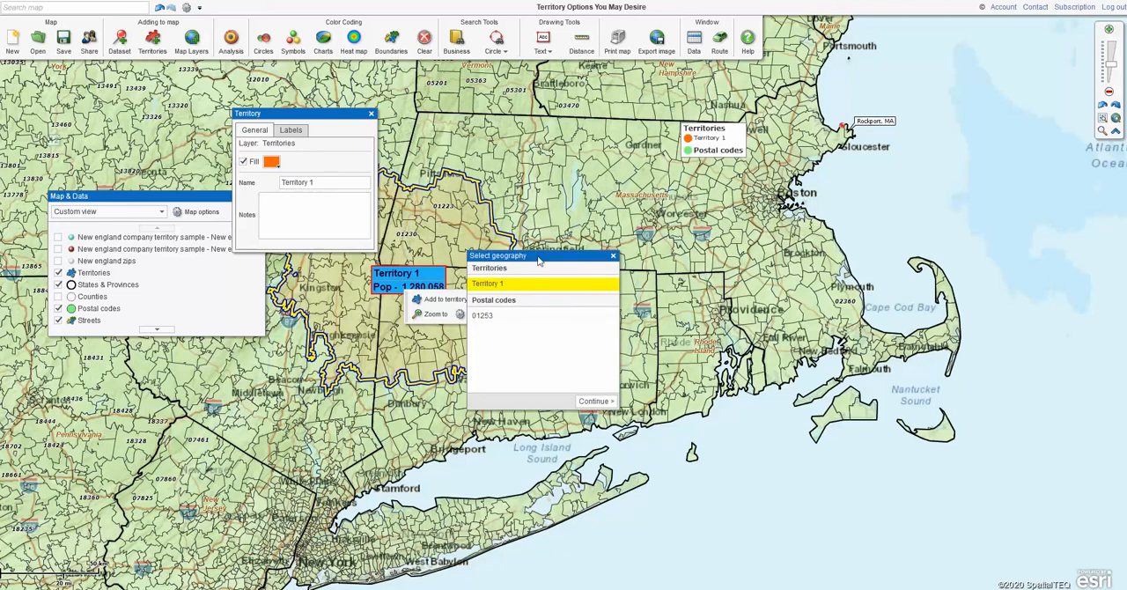
pyautogui.click(613, 255)
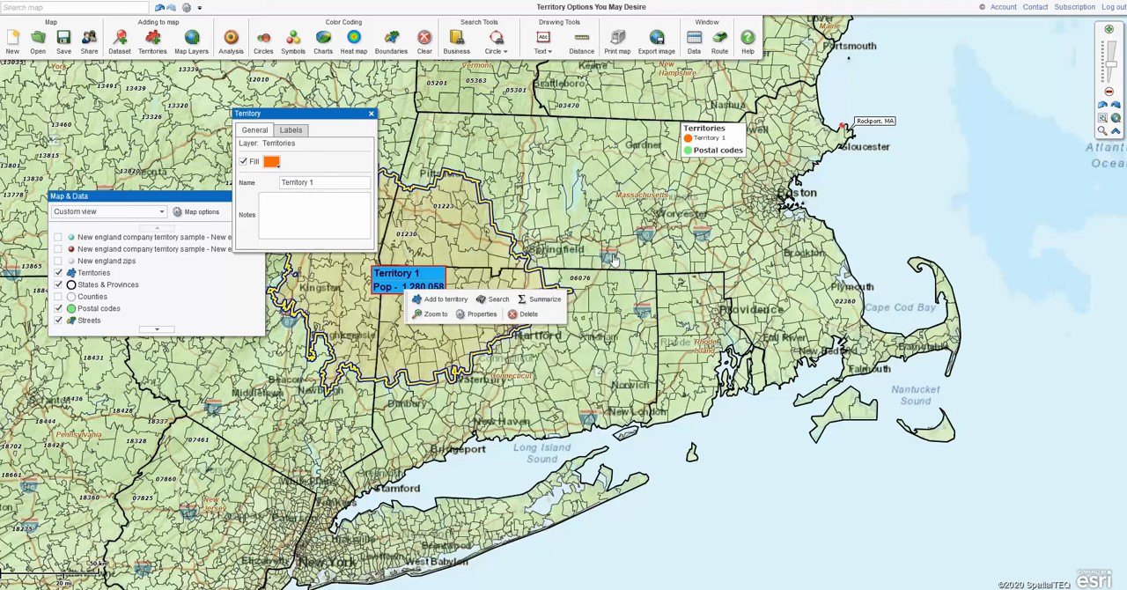
pyautogui.click(370, 114)
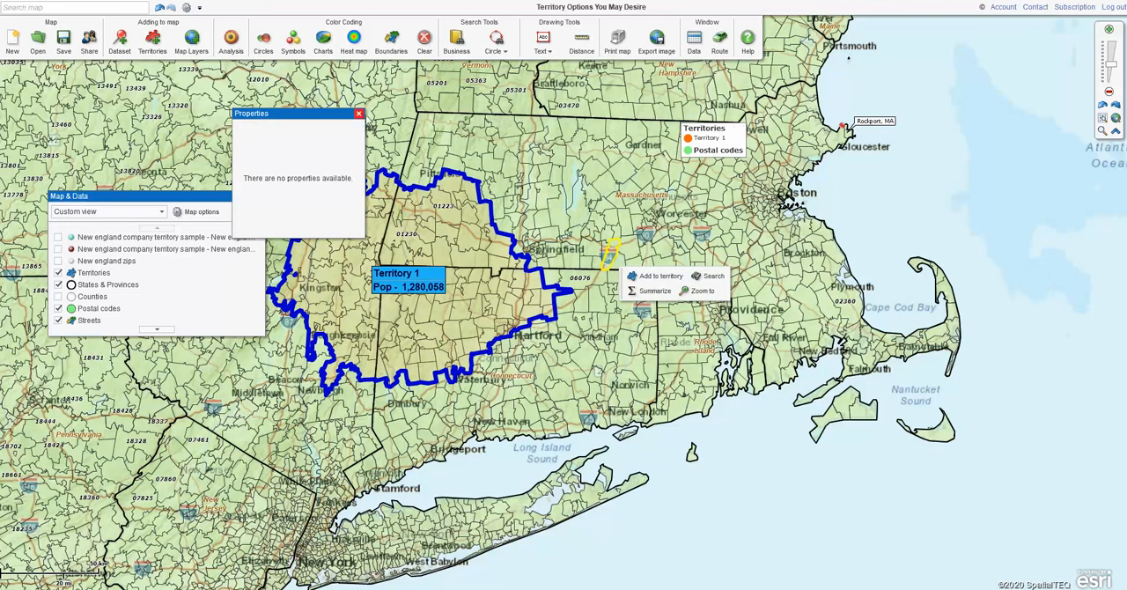
pyautogui.click(358, 113)
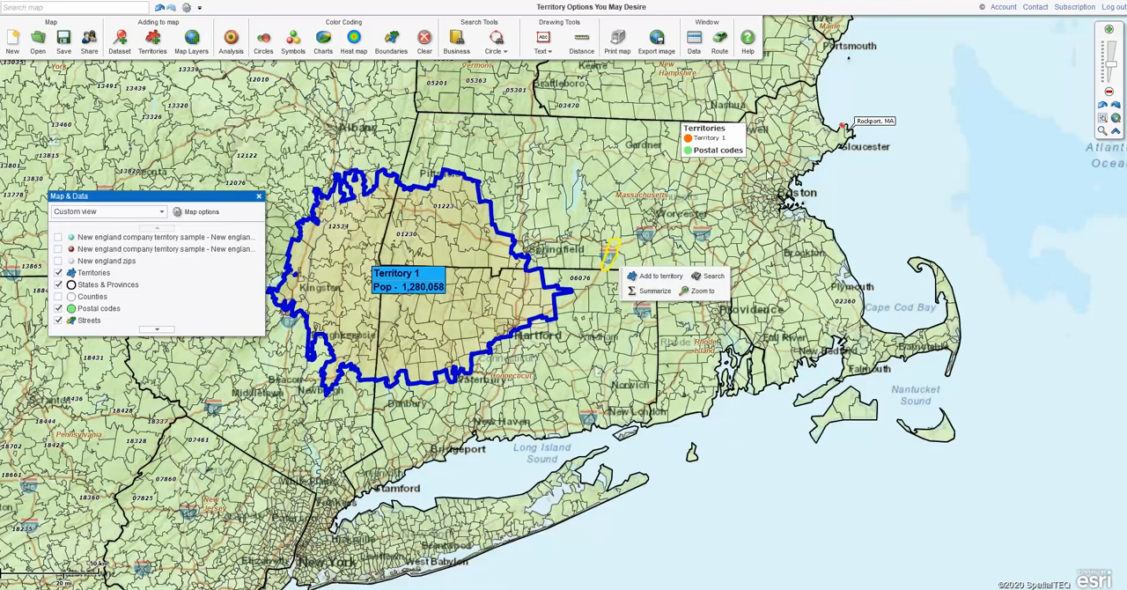
pyautogui.click(905, 190)
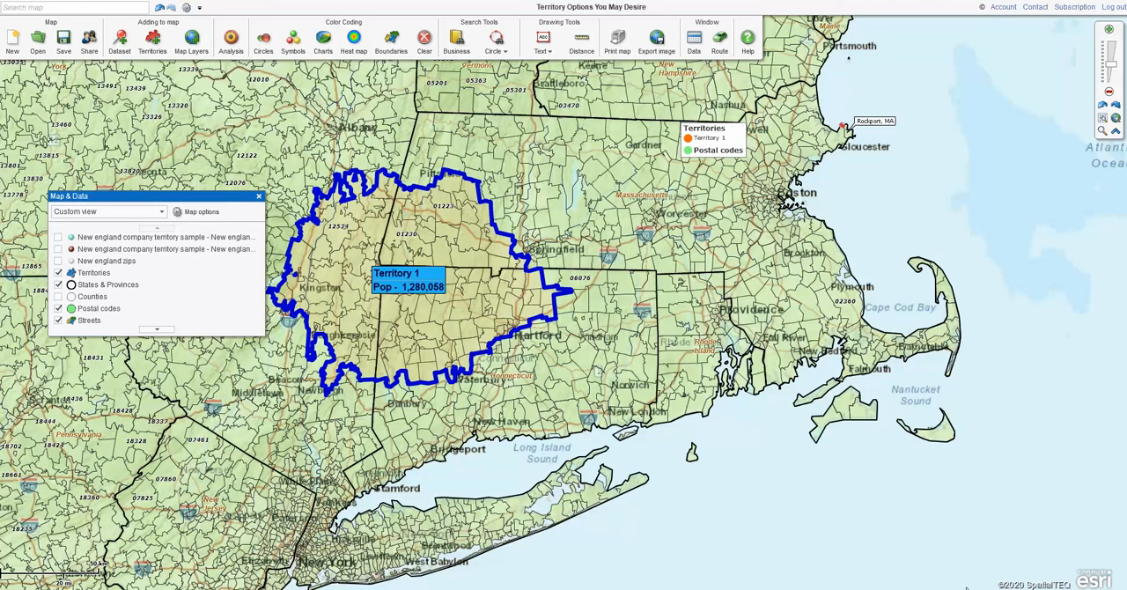
pyautogui.click(1013, 588)
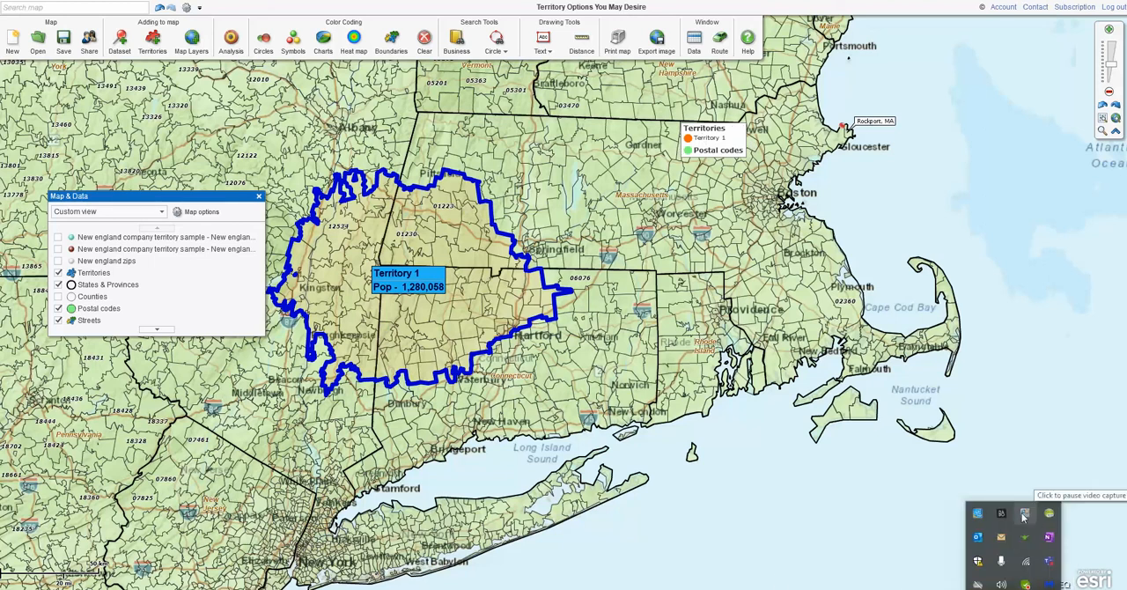